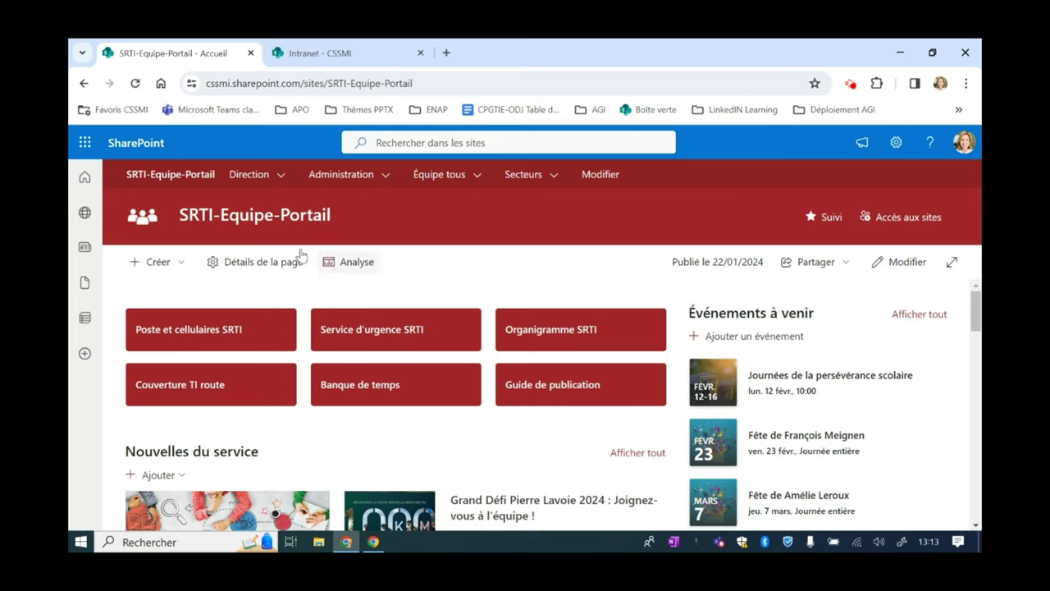
{"action": "left_click", "coordinate": [273, 184]}
{"action": "left_click", "coordinate": [344, 184]}
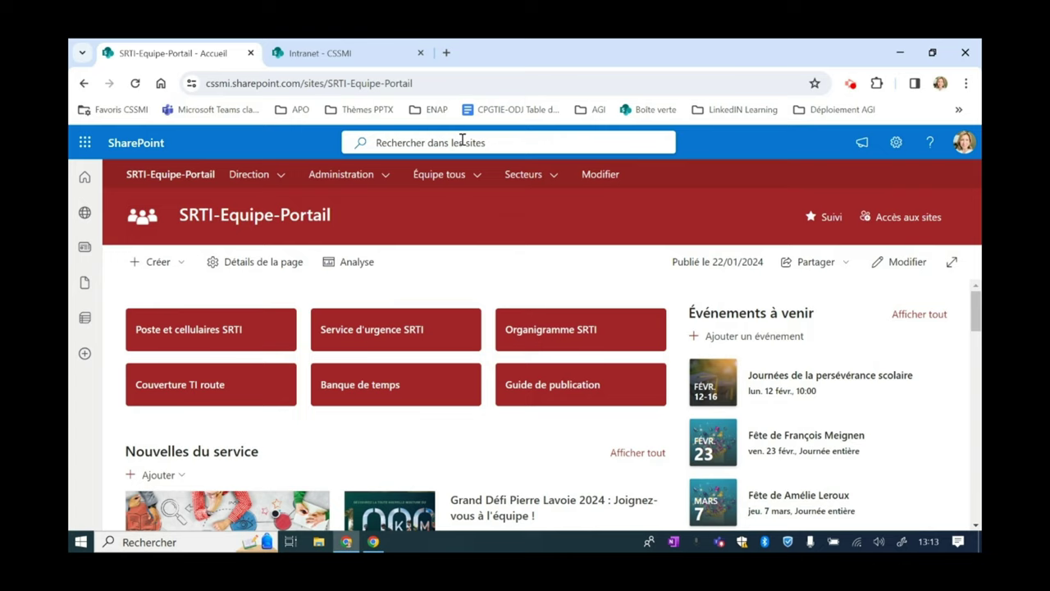
{"action": "mouse_move", "coordinate": [338, 179]}
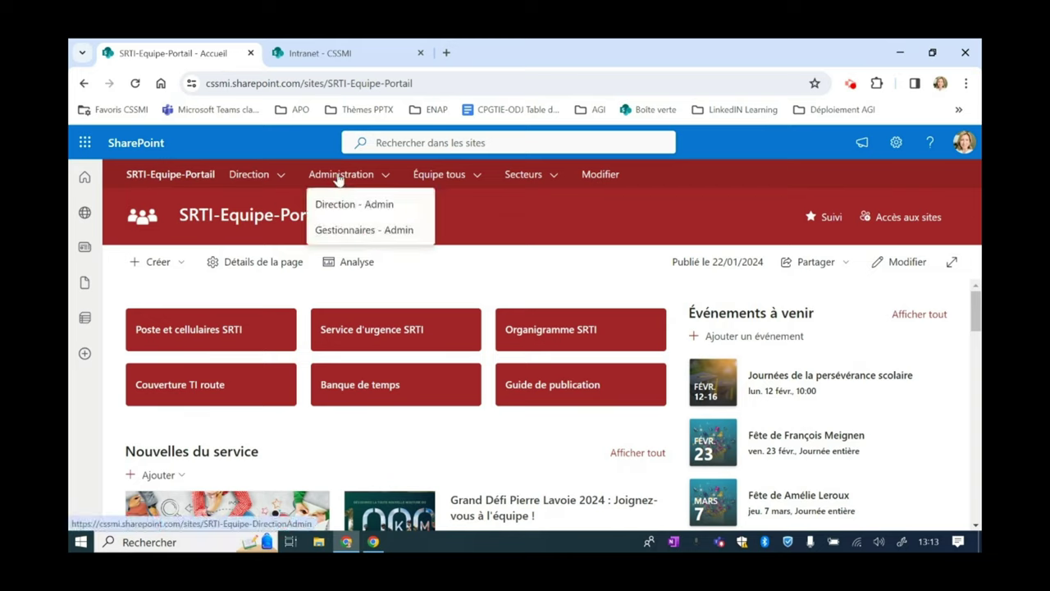
{"action": "mouse_move", "coordinate": [425, 184]}
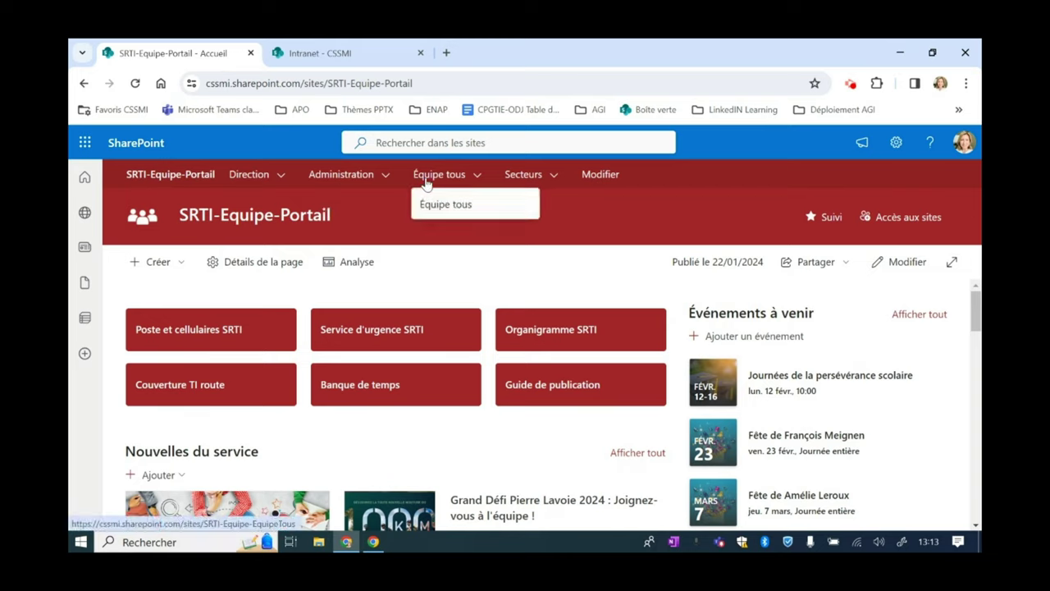
{"action": "mouse_move", "coordinate": [529, 181]}
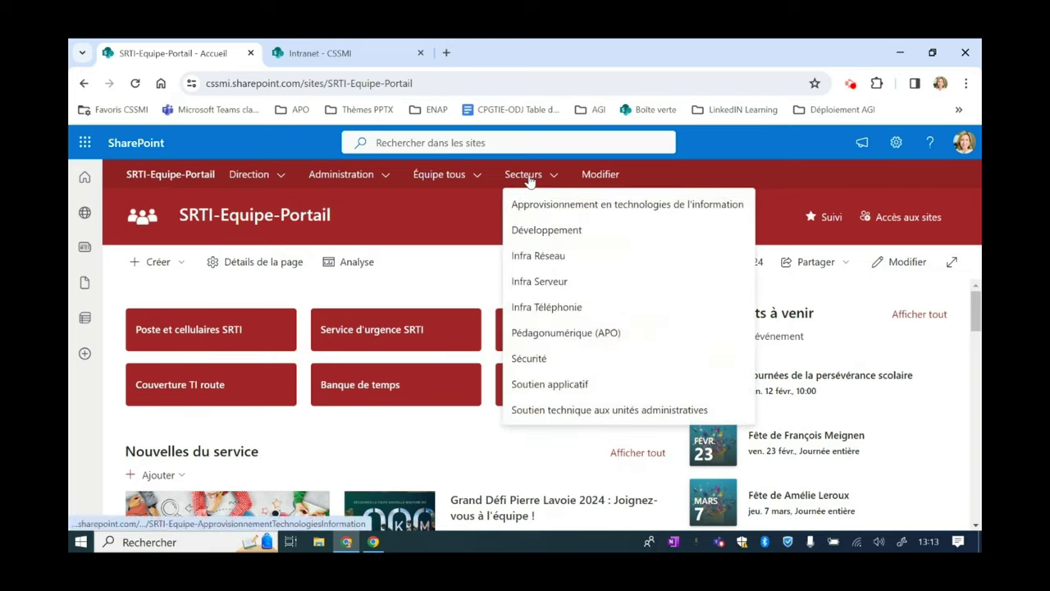
Switch to the CSSMI intranet, search for "index sej" and open the SEJ_index_alphabetique_complet Excel workbook.
{"action": "left_click", "coordinate": [332, 55]}
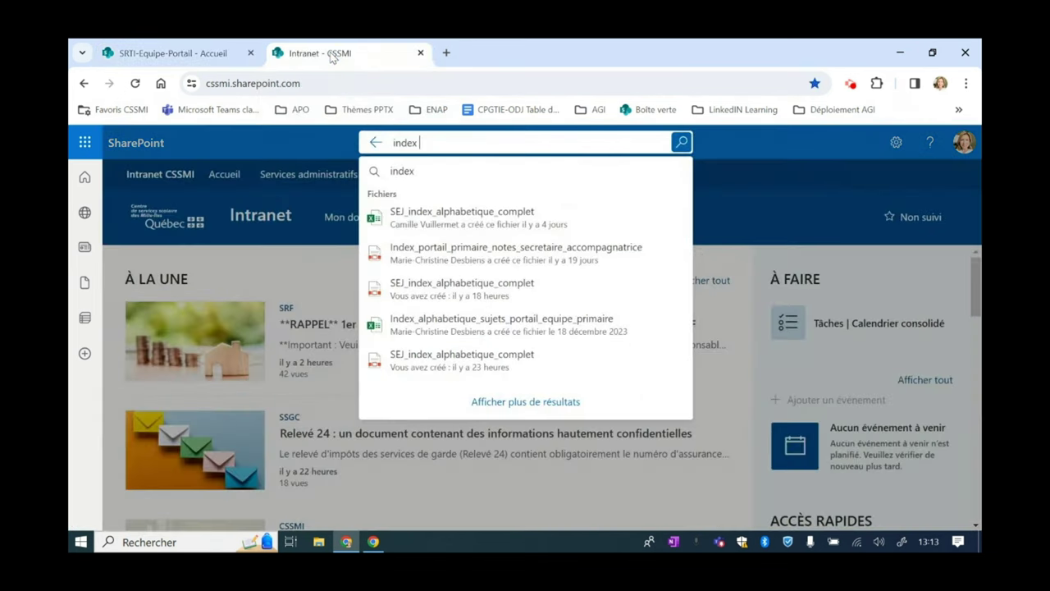
{"action": "left_click", "coordinate": [426, 141]}
{"action": "type", "text": "sej"}
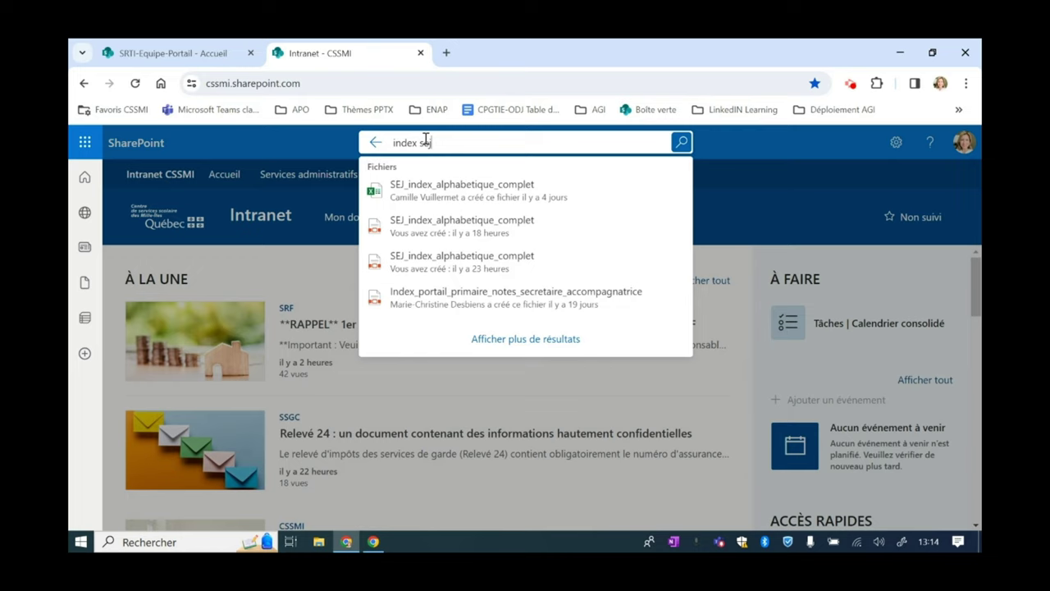
{"action": "left_click", "coordinate": [514, 237]}
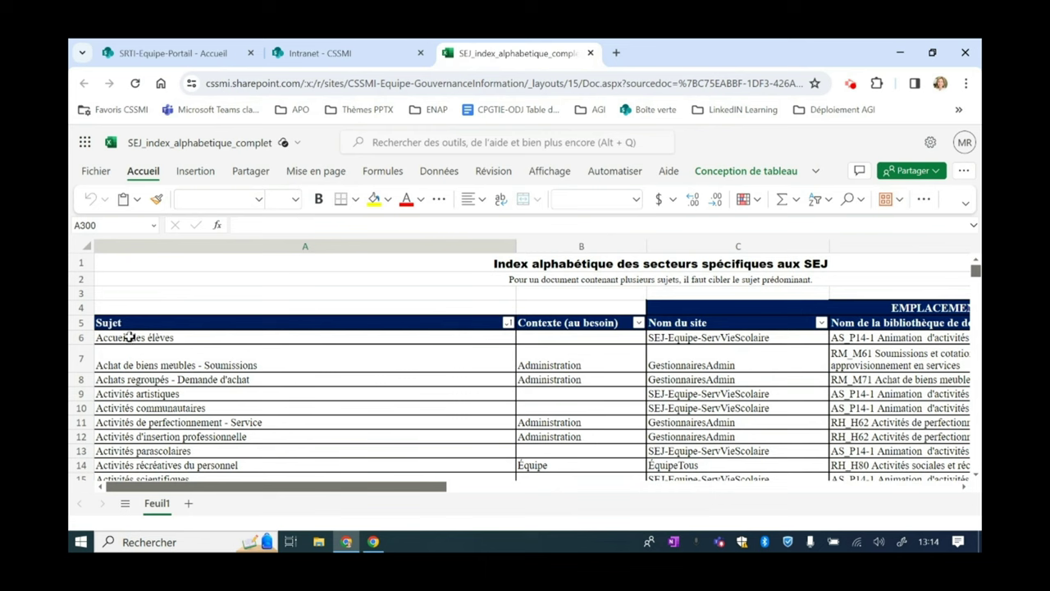
Examine the index's subjects along with their context, site name and document library columns.
{"action": "scroll", "coordinate": [156, 385], "scroll_direction": "down", "scroll_amount": 2}
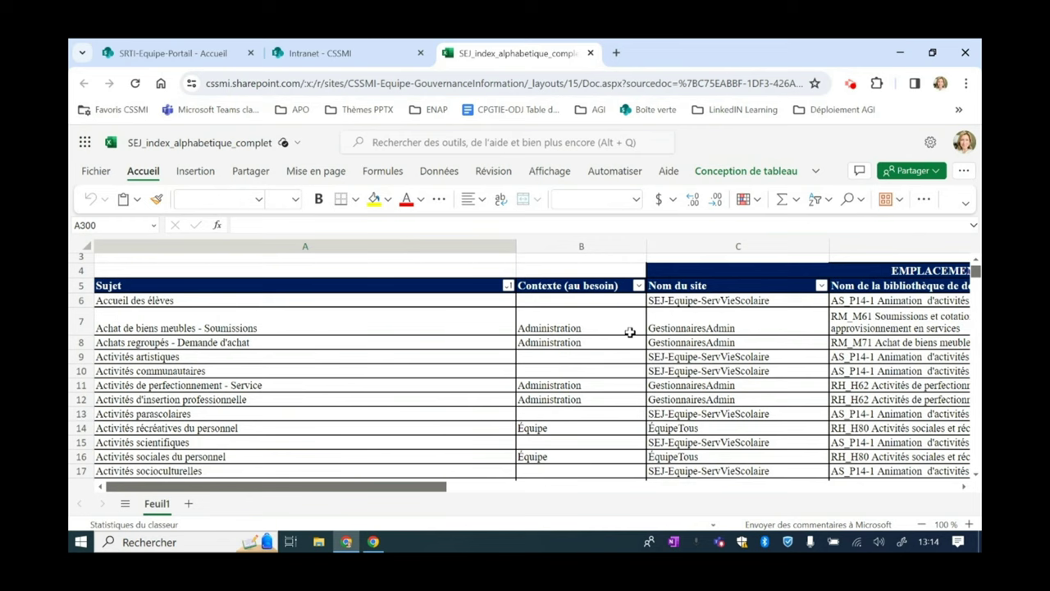
{"action": "scroll", "coordinate": [629, 332], "scroll_direction": "right", "scroll_amount": 3}
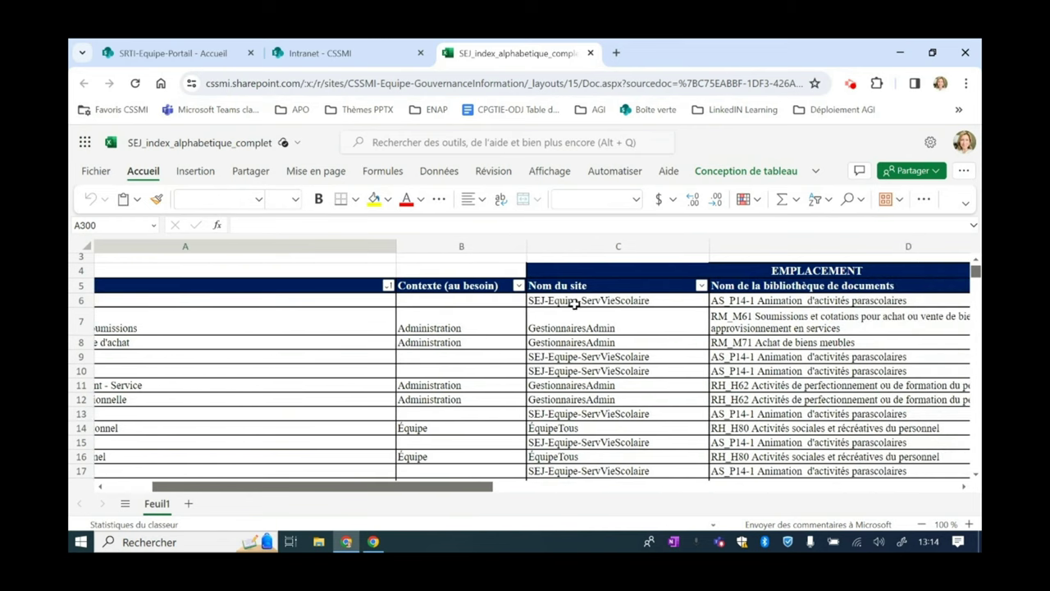
{"action": "scroll", "coordinate": [638, 383], "scroll_direction": "right", "scroll_amount": 3}
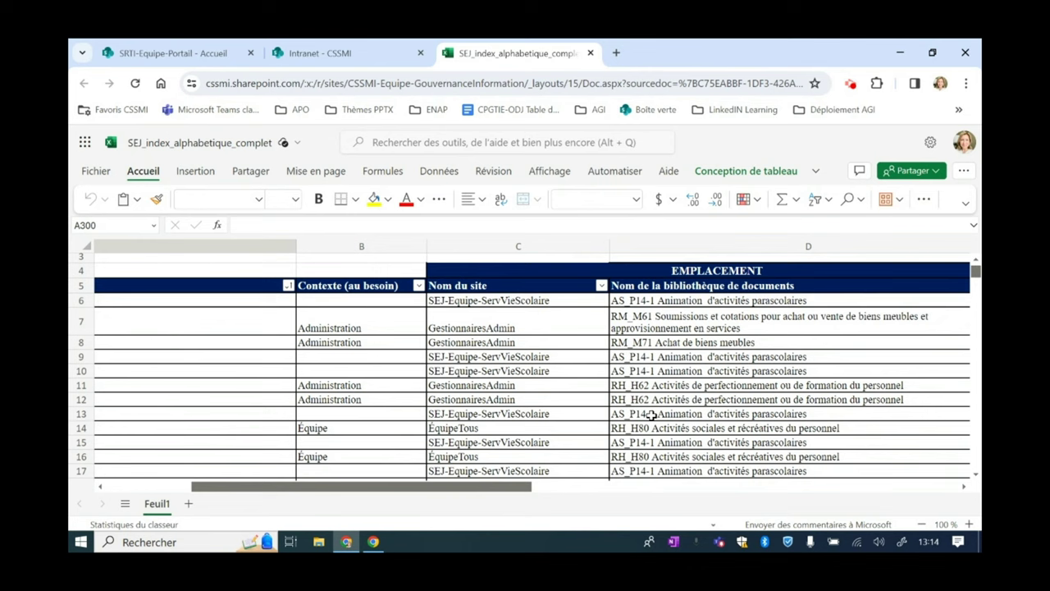
{"action": "scroll", "coordinate": [651, 415], "scroll_direction": "left", "scroll_amount": 5}
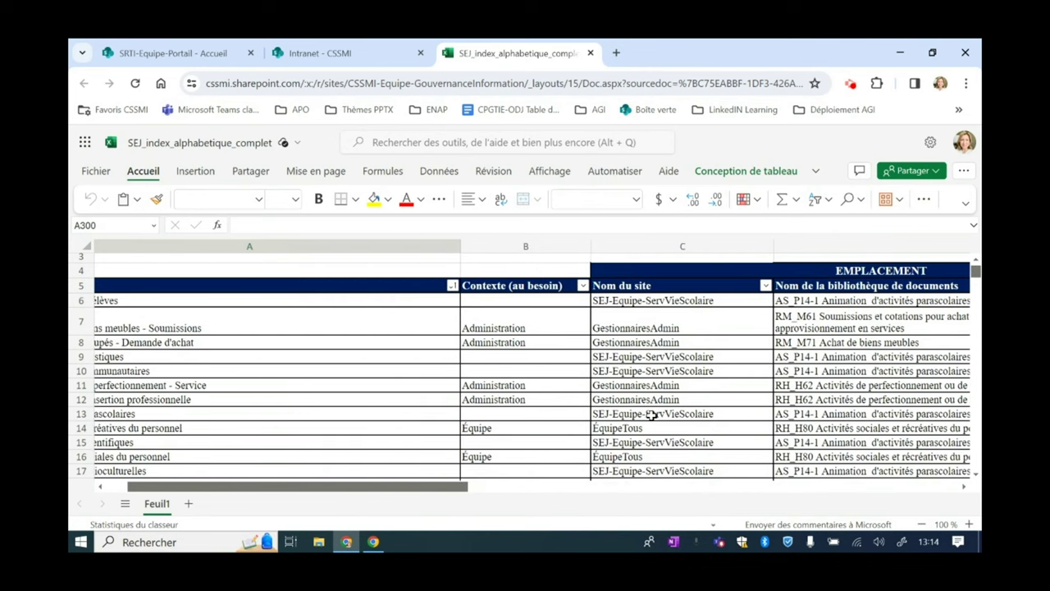
{"action": "scroll", "coordinate": [820, 397], "scroll_direction": "right", "scroll_amount": 2}
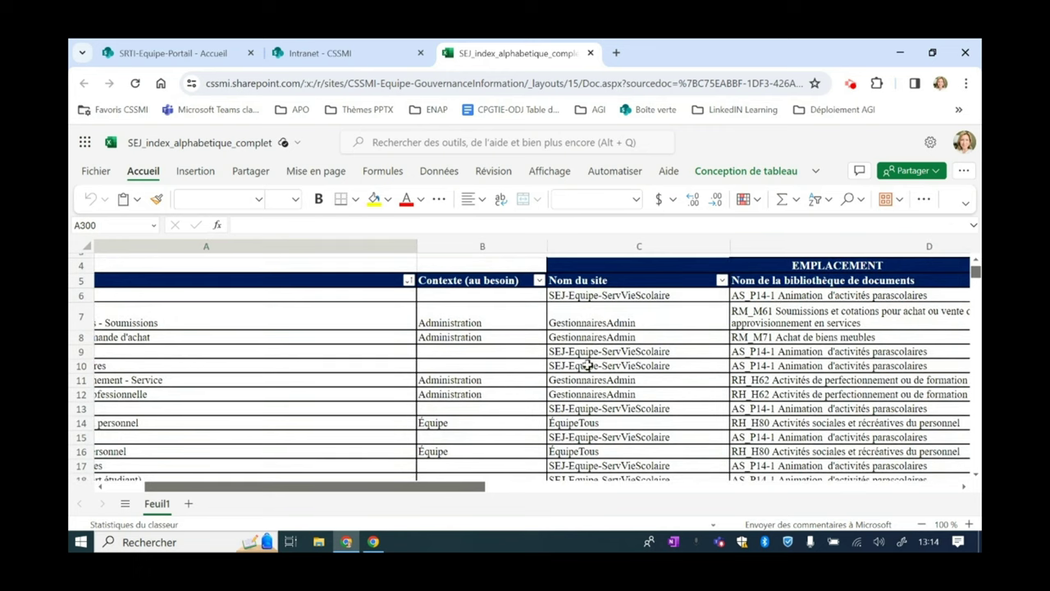
{"action": "scroll", "coordinate": [558, 371], "scroll_direction": "left", "scroll_amount": 1}
{"action": "scroll", "coordinate": [648, 371], "scroll_direction": "right", "scroll_amount": 1}
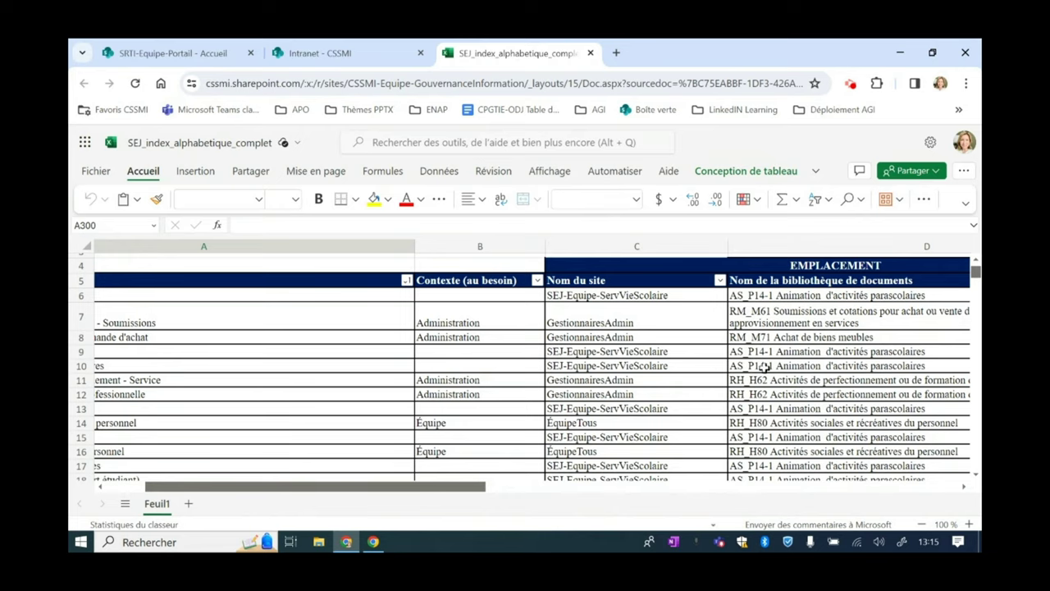
{"action": "scroll", "coordinate": [754, 367], "scroll_direction": "down", "scroll_amount": 1}
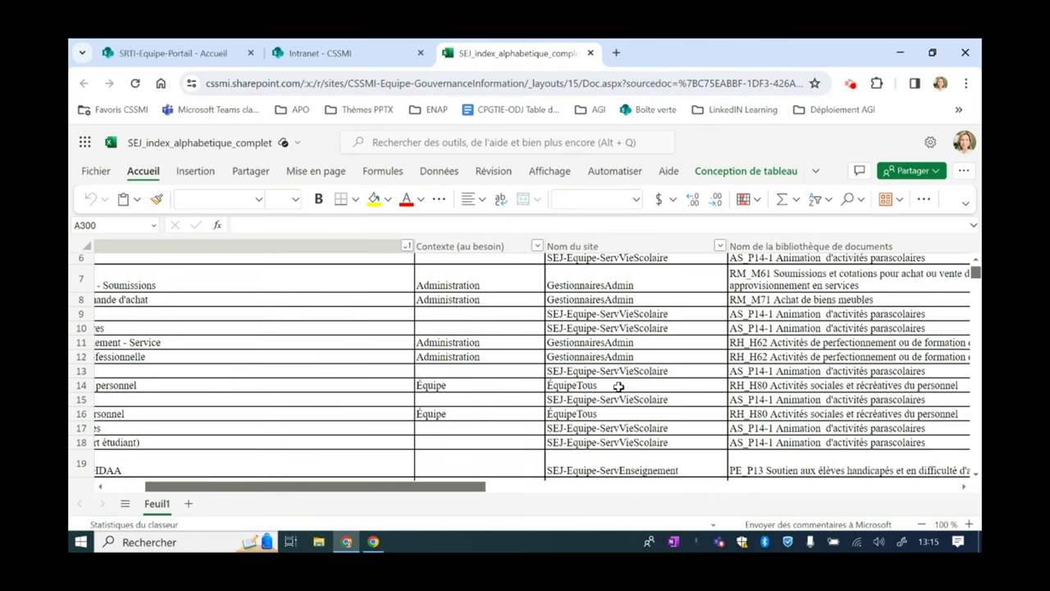
{"action": "scroll", "coordinate": [209, 445], "scroll_direction": "left", "scroll_amount": 1}
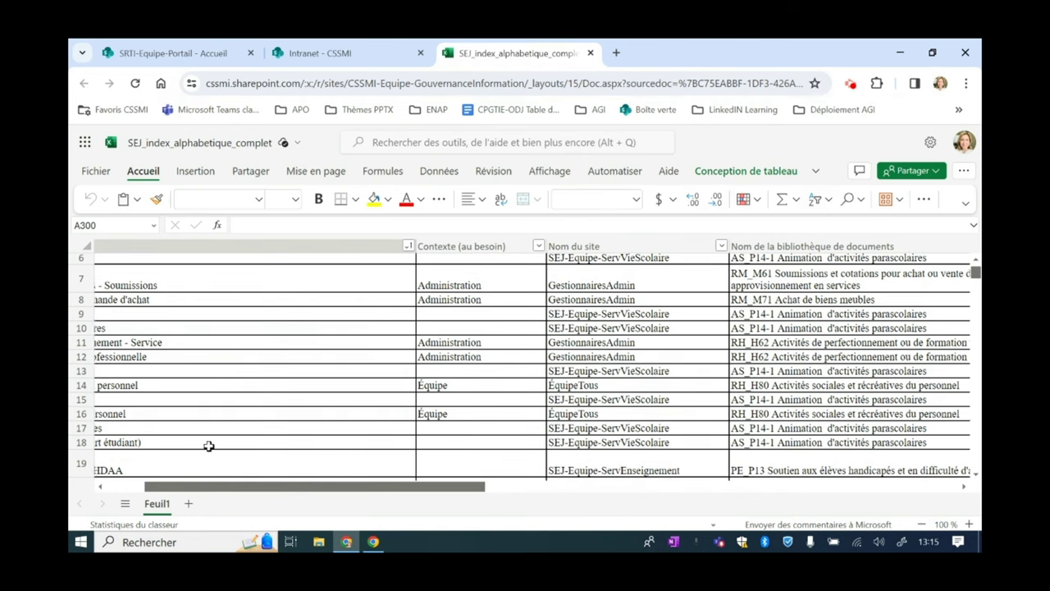
{"action": "scroll", "coordinate": [209, 446], "scroll_direction": "left", "scroll_amount": 5}
{"action": "scroll", "coordinate": [209, 445], "scroll_direction": "down", "scroll_amount": 3}
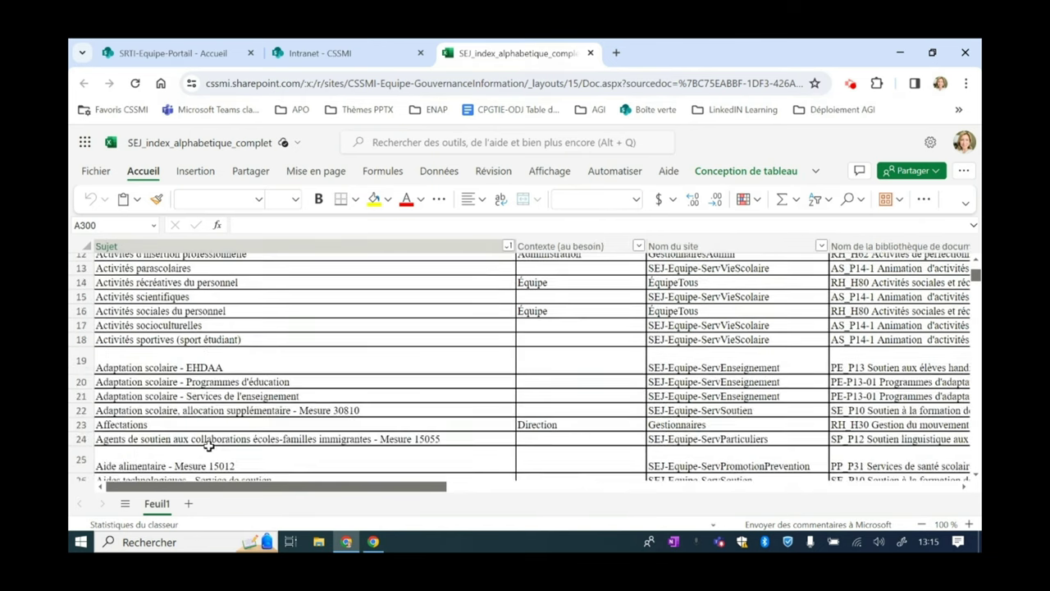
{"action": "scroll", "coordinate": [209, 446], "scroll_direction": "down", "scroll_amount": 10}
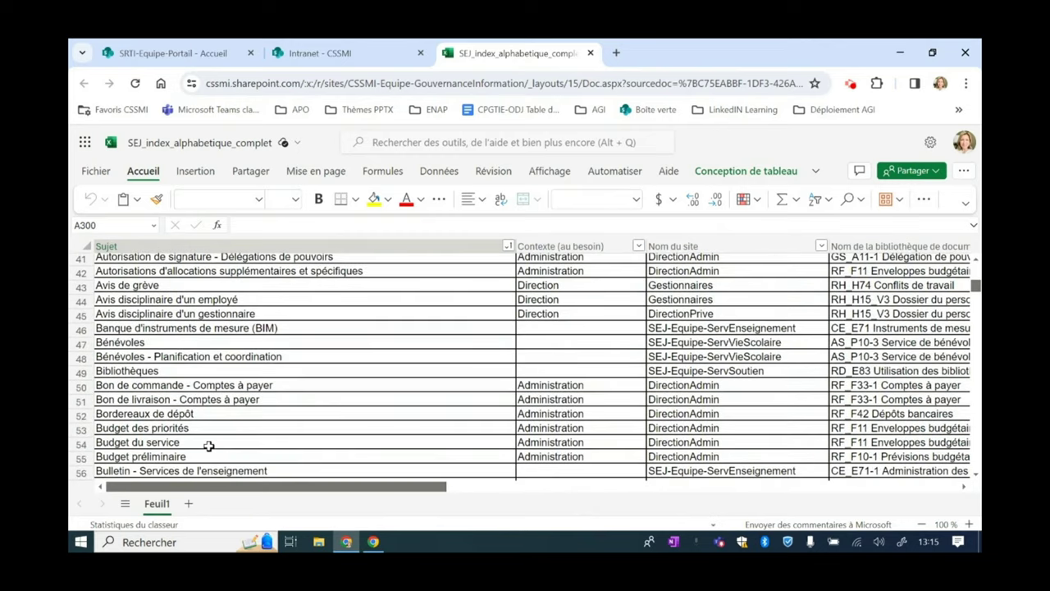
{"action": "scroll", "coordinate": [209, 445], "scroll_direction": "down", "scroll_amount": 3}
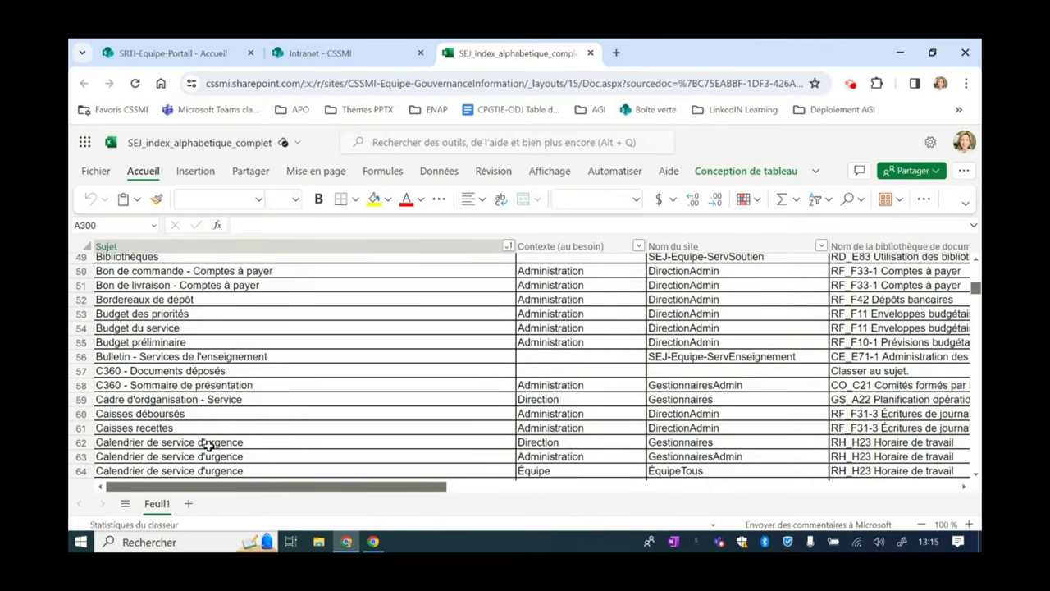
Search the index for "mesure" and look over the subjects around the first match.
{"action": "key", "text": "ctrl+f"}
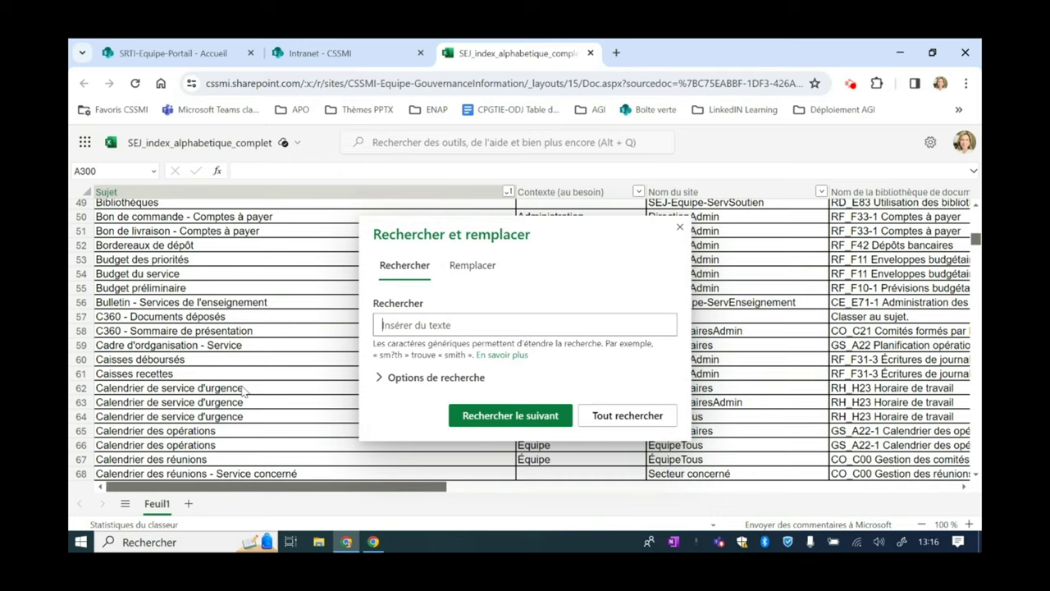
{"action": "type", "text": "mesure"}
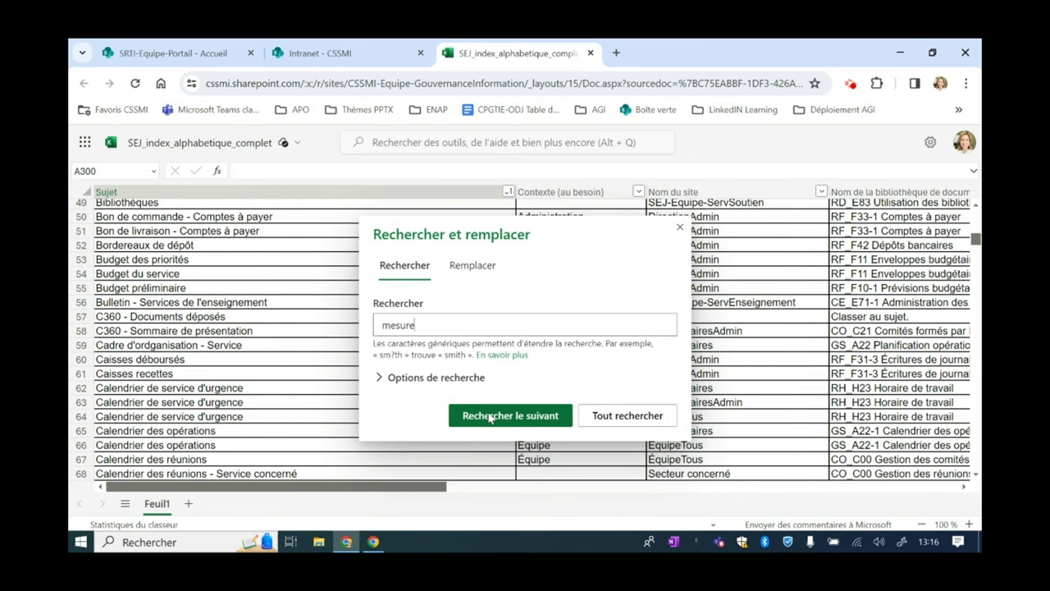
{"action": "left_click", "coordinate": [487, 418]}
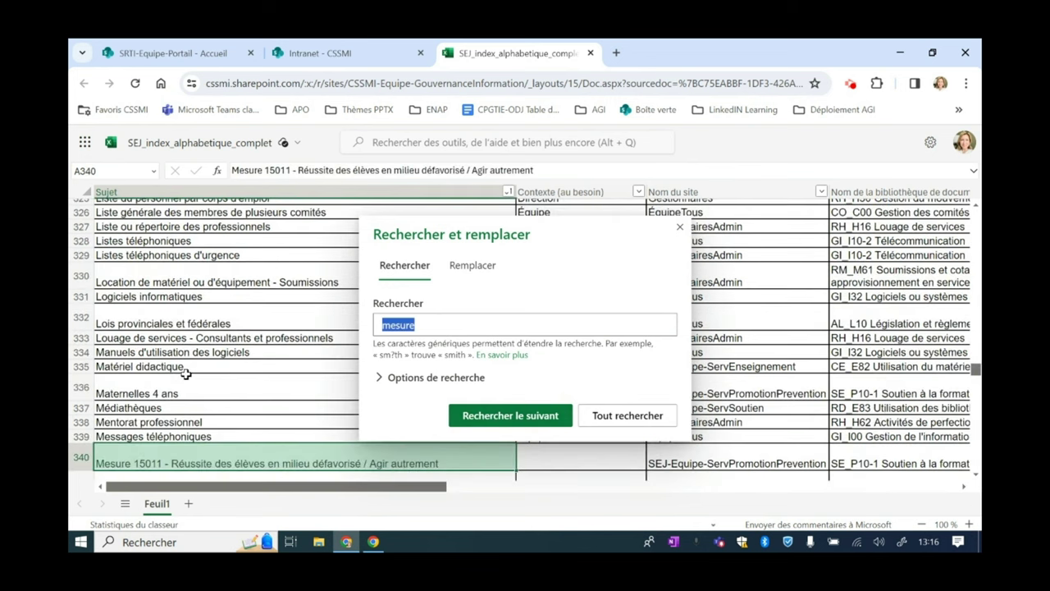
{"action": "scroll", "coordinate": [189, 374], "scroll_direction": "down", "scroll_amount": 2}
{"action": "scroll", "coordinate": [190, 373], "scroll_direction": "down", "scroll_amount": 2}
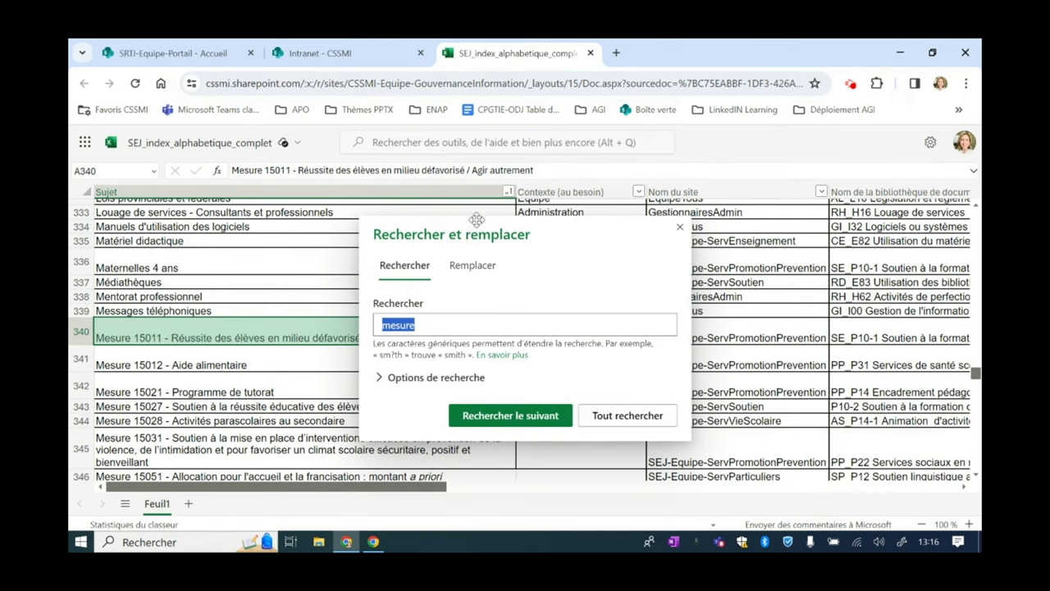
Step through the next "mesure" matches down to row 343, and close the search and the workbook.
{"action": "left_click_drag", "start_coordinate": [476, 221], "coordinate": [514, 138]}
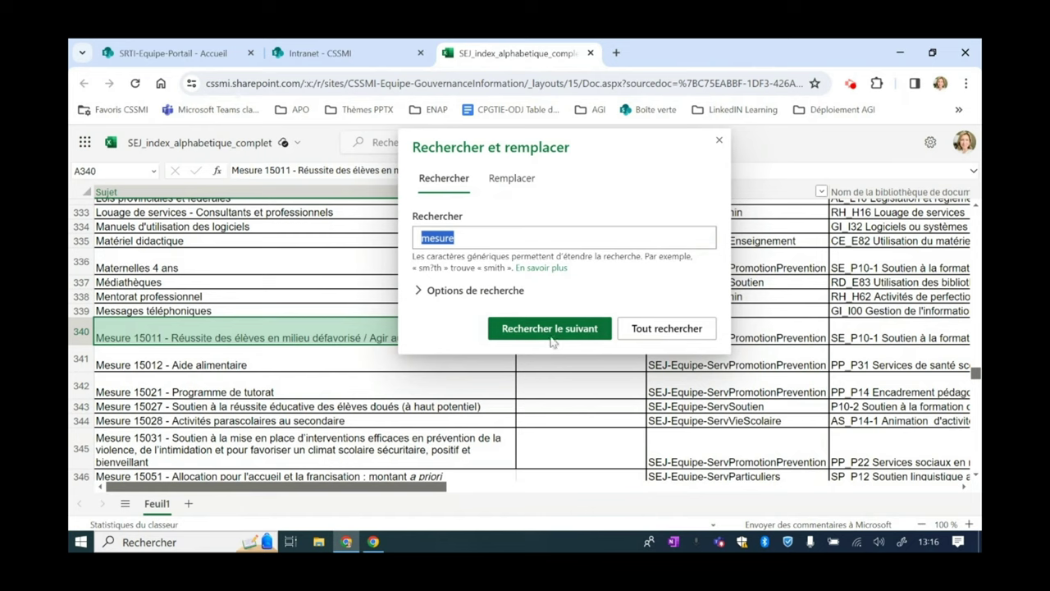
{"action": "left_click", "coordinate": [564, 335]}
{"action": "left_click", "coordinate": [563, 328]}
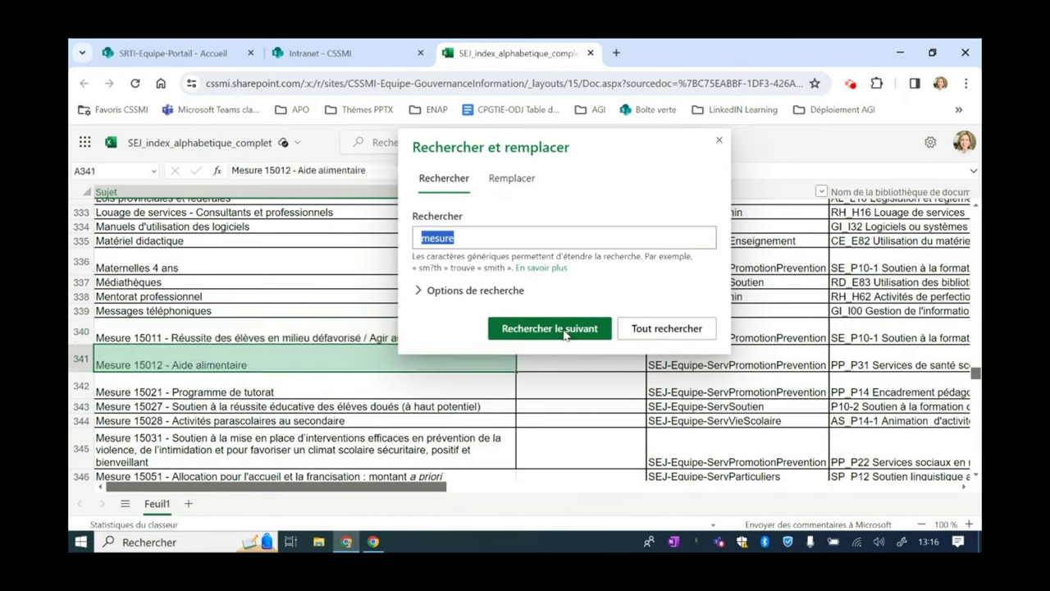
{"action": "left_click", "coordinate": [563, 328]}
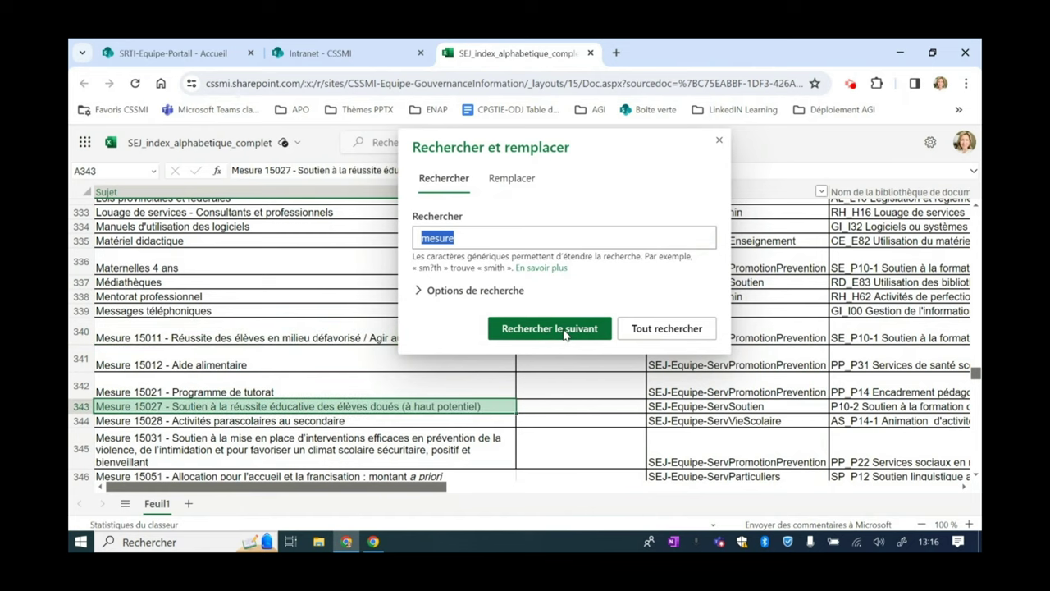
{"action": "left_click", "coordinate": [717, 144]}
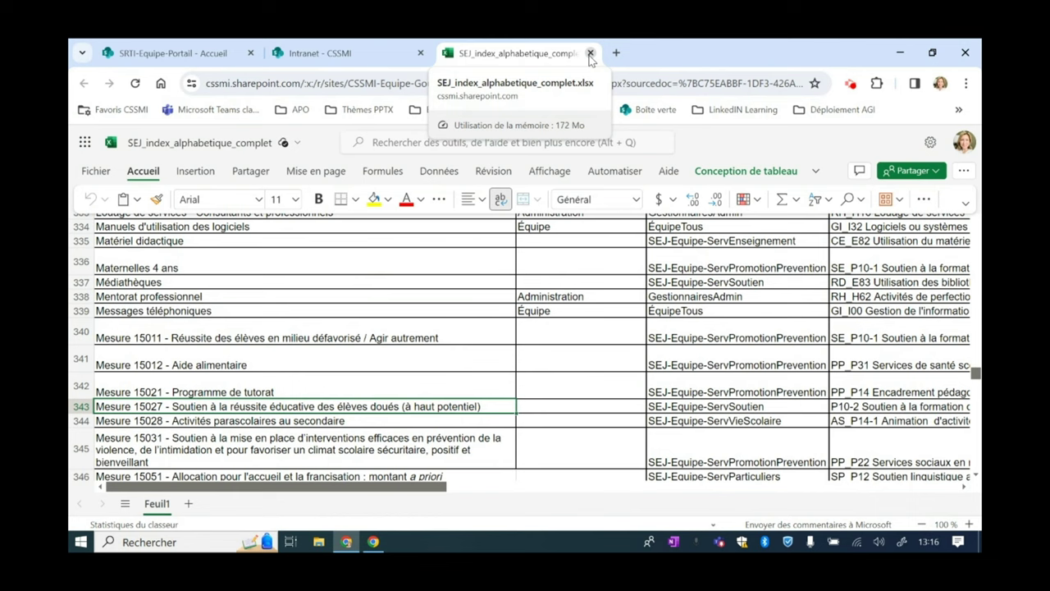
{"action": "left_click", "coordinate": [590, 53]}
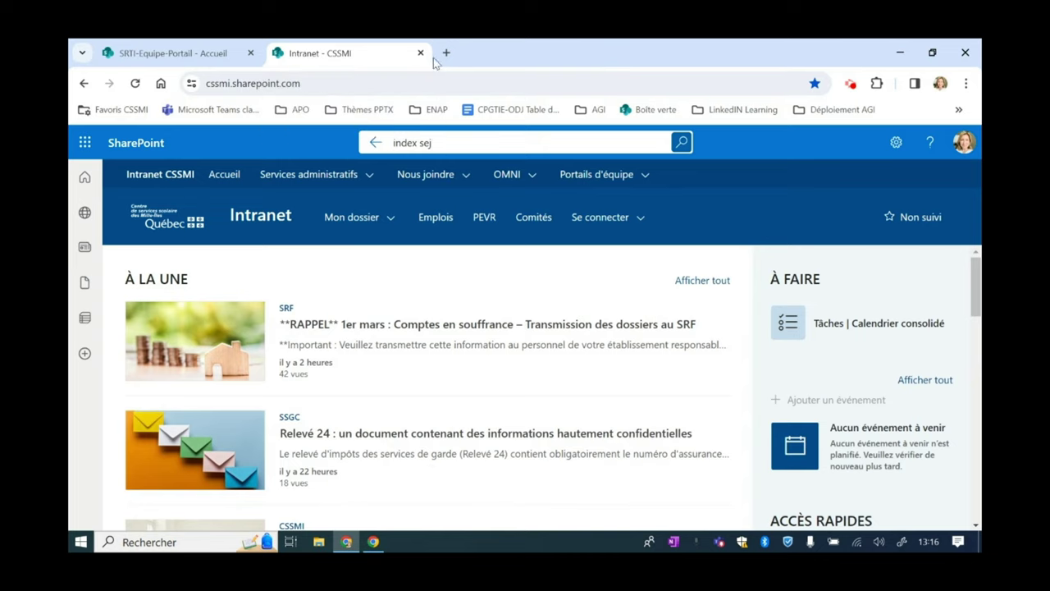
Go from SRTI-Equipe-Portail to the Pédagonumérique (APO) sector site and open the AGI folder in Z99 Documents à classifier.
{"action": "left_click", "coordinate": [205, 59]}
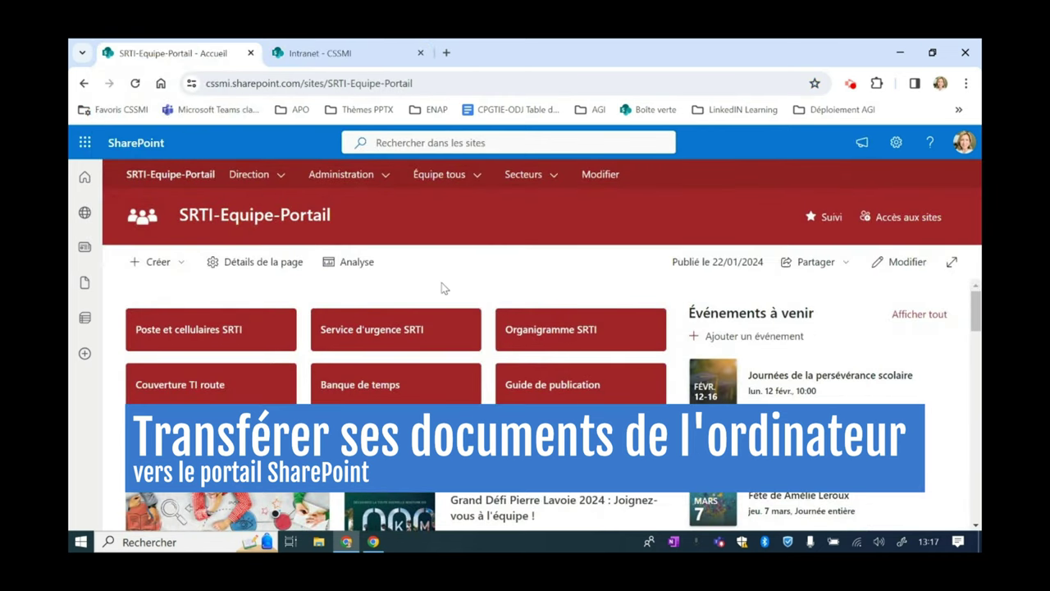
{"action": "left_click", "coordinate": [325, 176]}
{"action": "left_click", "coordinate": [280, 176]}
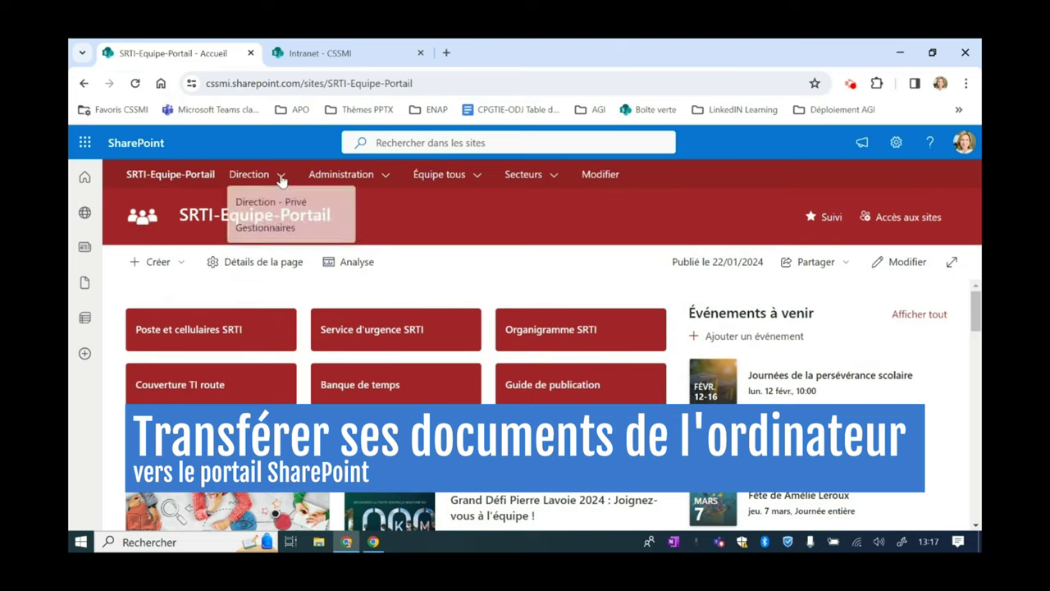
{"action": "mouse_move", "coordinate": [384, 182]}
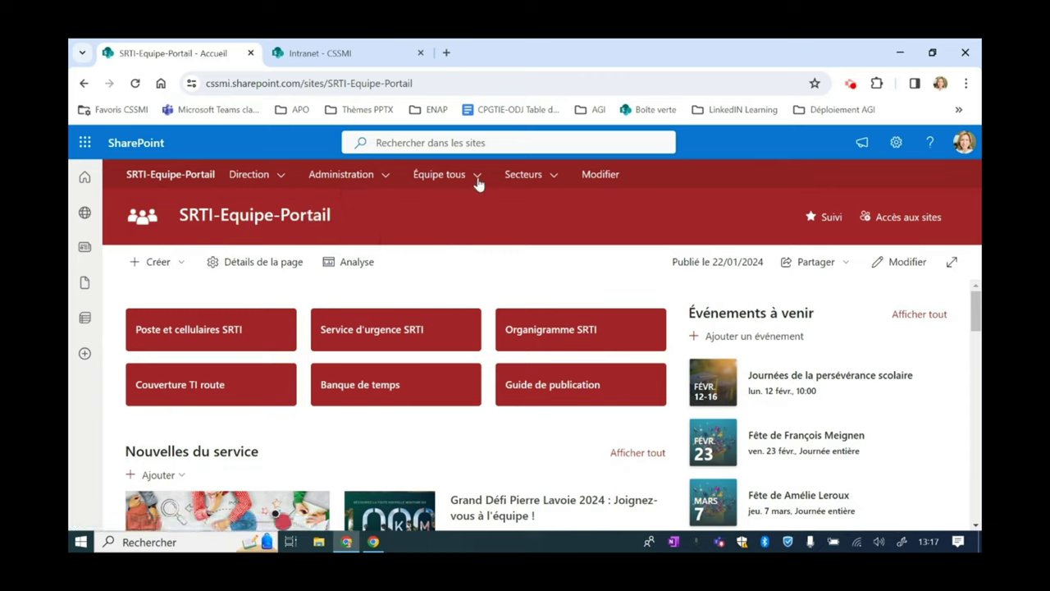
{"action": "mouse_move", "coordinate": [478, 182]}
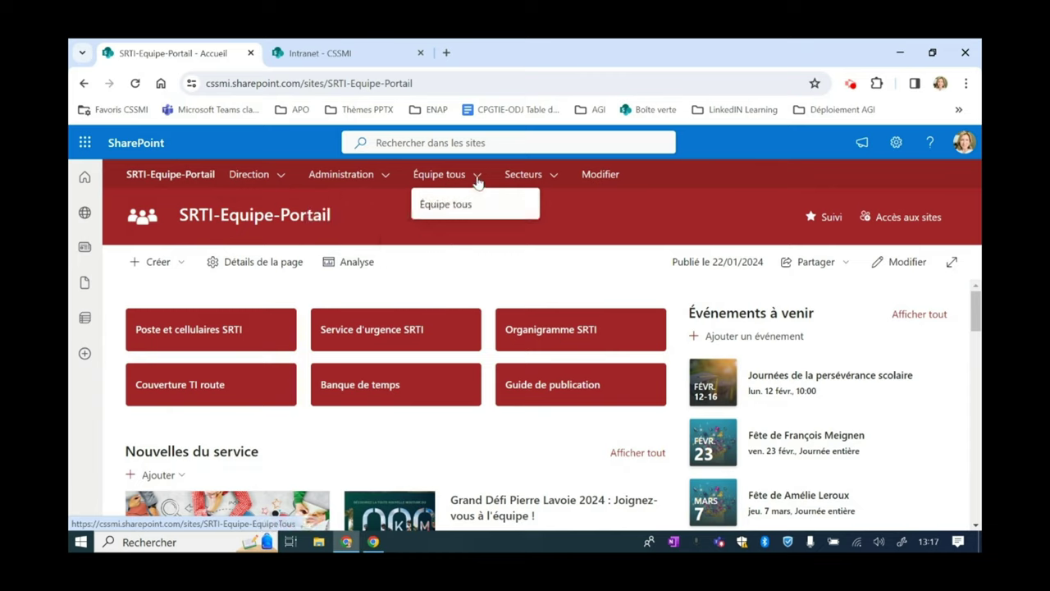
{"action": "mouse_move", "coordinate": [549, 180]}
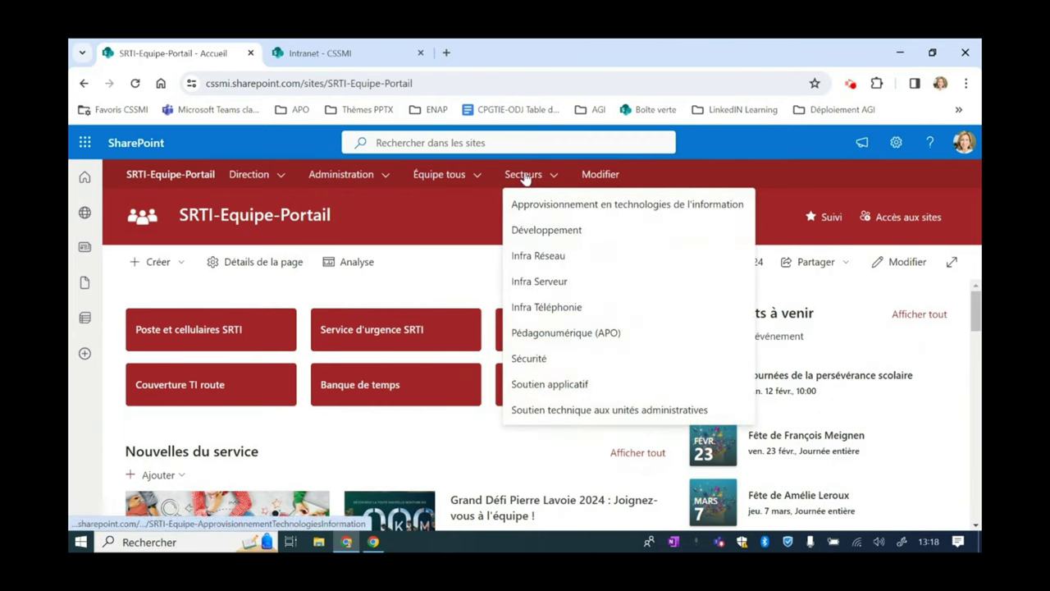
{"action": "left_click", "coordinate": [598, 331]}
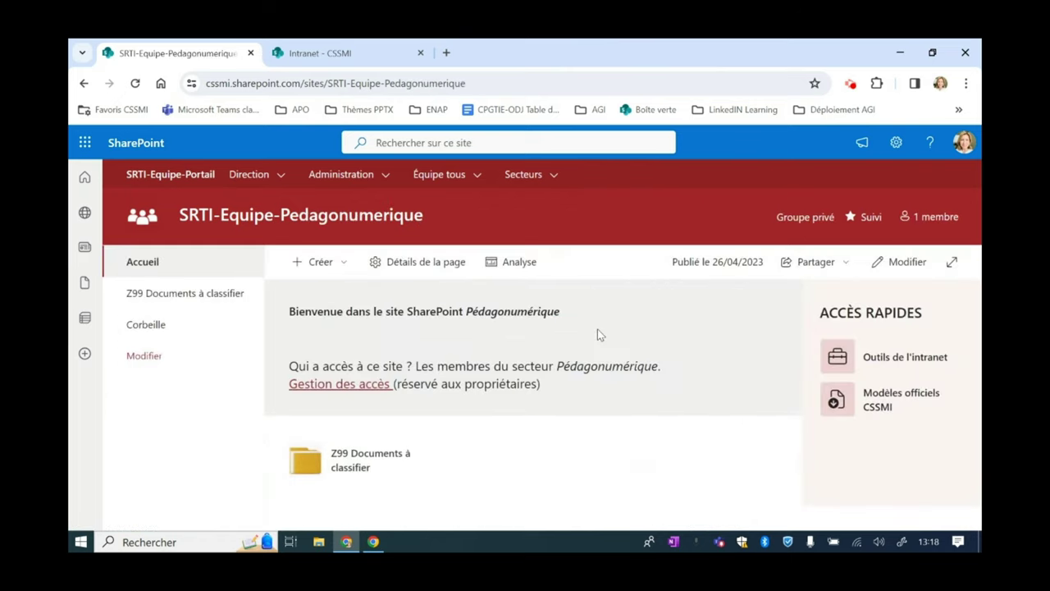
{"action": "left_click", "coordinate": [374, 469]}
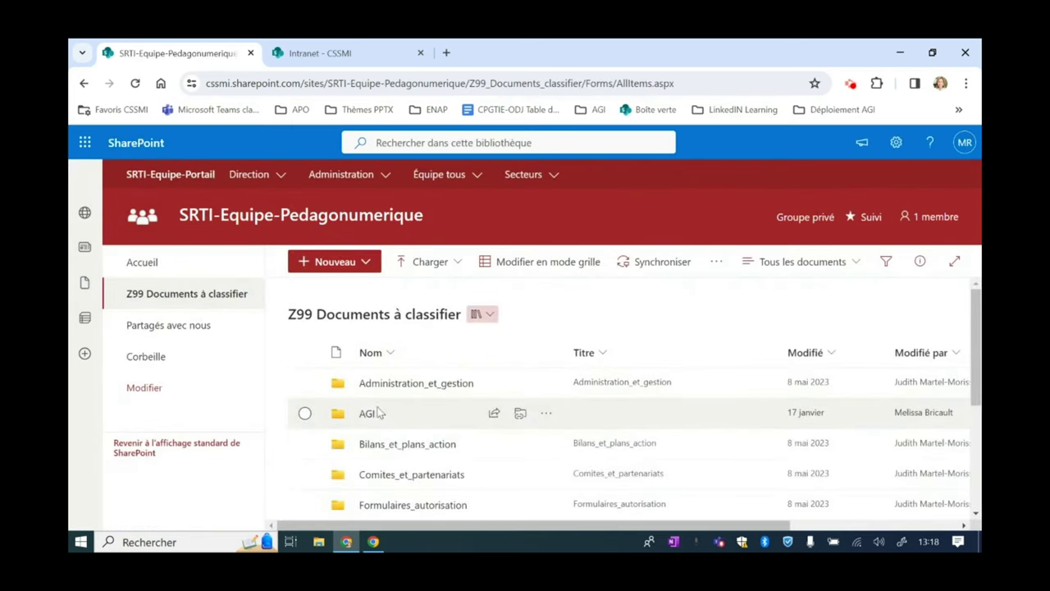
{"action": "left_click", "coordinate": [366, 415]}
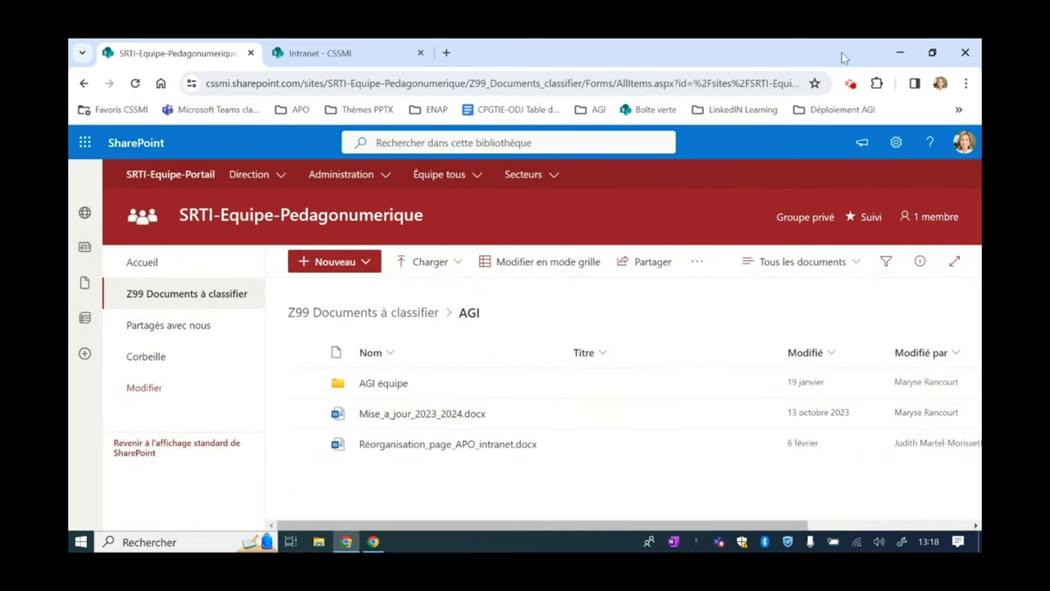
Shrink the browser window to about half the screen's width and open File Explorer beside it.
{"action": "left_click", "coordinate": [929, 52]}
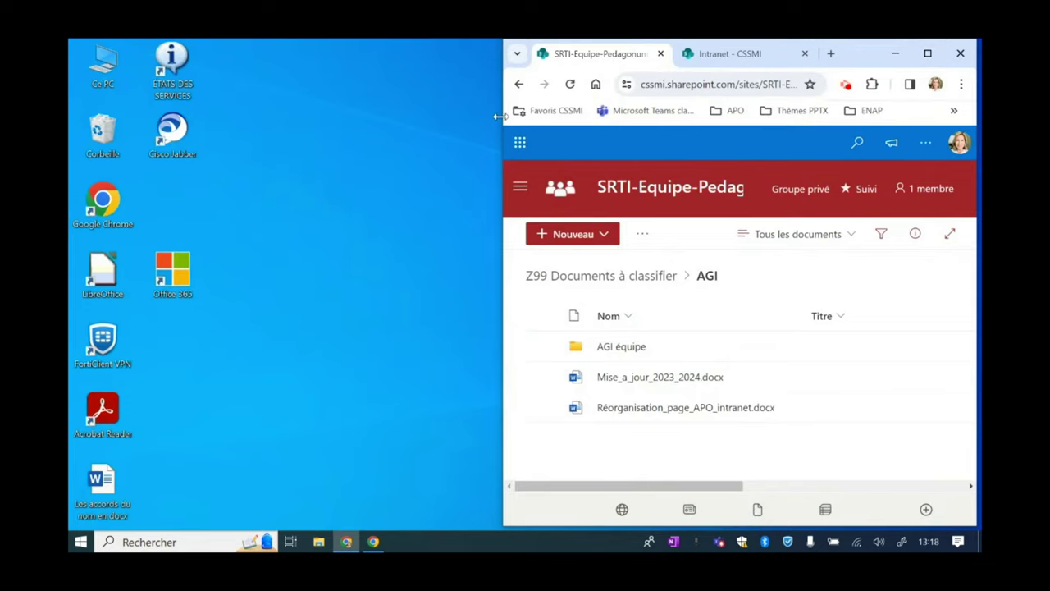
{"action": "mouse_move", "coordinate": [500, 116]}
{"action": "left_mouse_down"}
{"action": "mouse_move", "coordinate": [379, 110]}
{"action": "mouse_move", "coordinate": [500, 110]}
{"action": "mouse_move", "coordinate": [476, 110]}
{"action": "mouse_move", "coordinate": [488, 109]}
{"action": "left_mouse_up"}
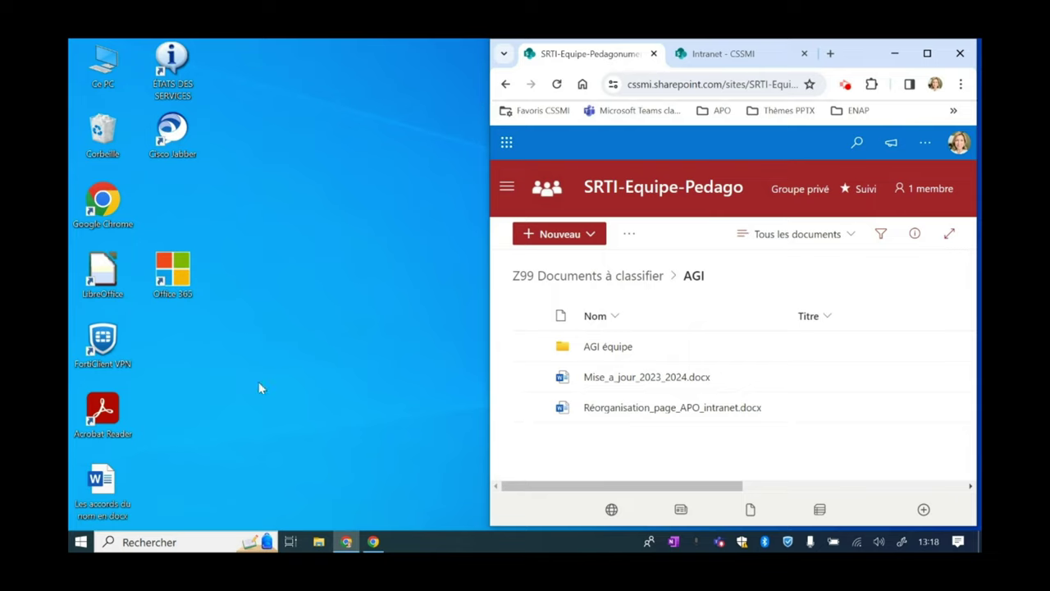
{"action": "left_click", "coordinate": [318, 543]}
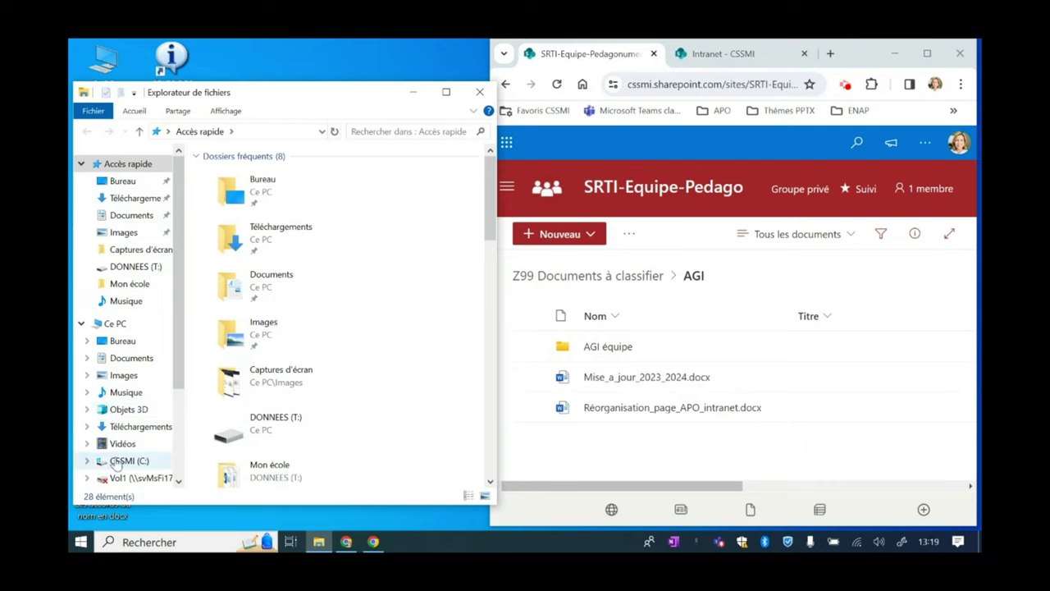
Open the Mon école folder on the DONNEES (T:) drive.
{"action": "scroll", "coordinate": [117, 465], "scroll_direction": "down", "scroll_amount": 2}
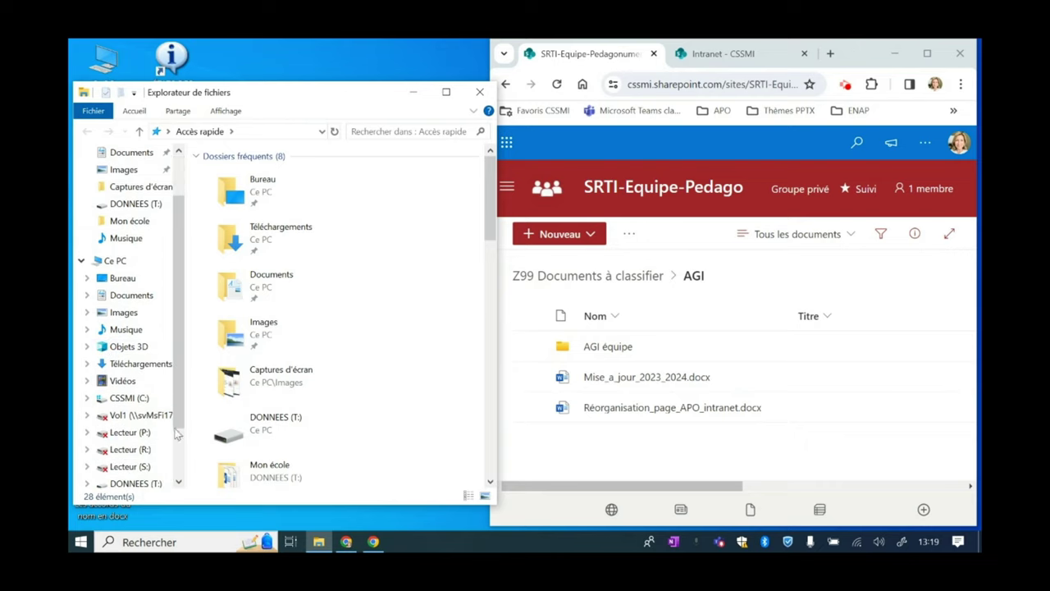
{"action": "scroll", "coordinate": [180, 424], "scroll_direction": "down", "scroll_amount": 1}
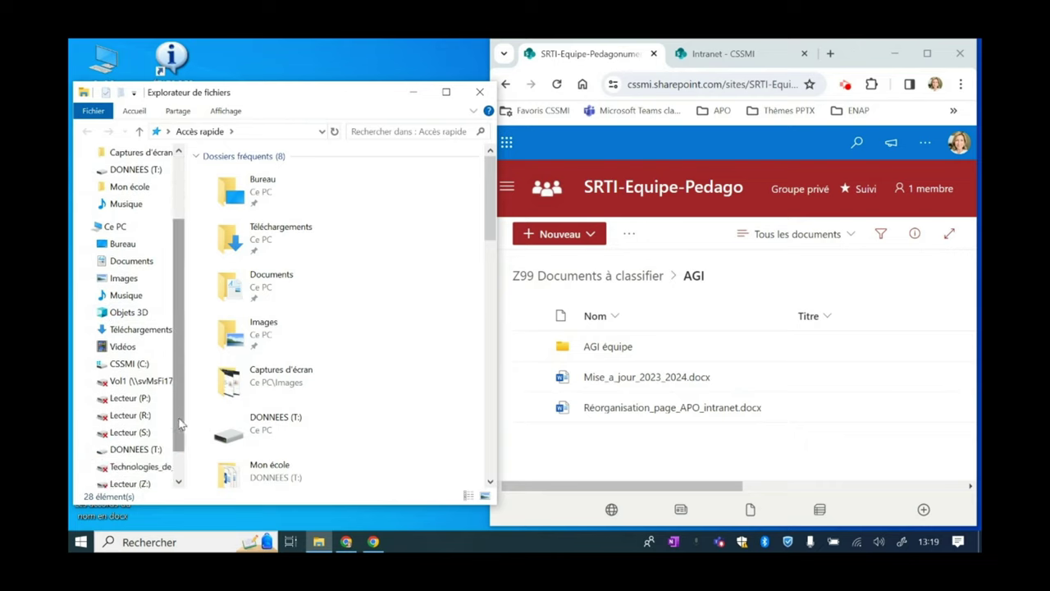
{"action": "left_click", "coordinate": [119, 454]}
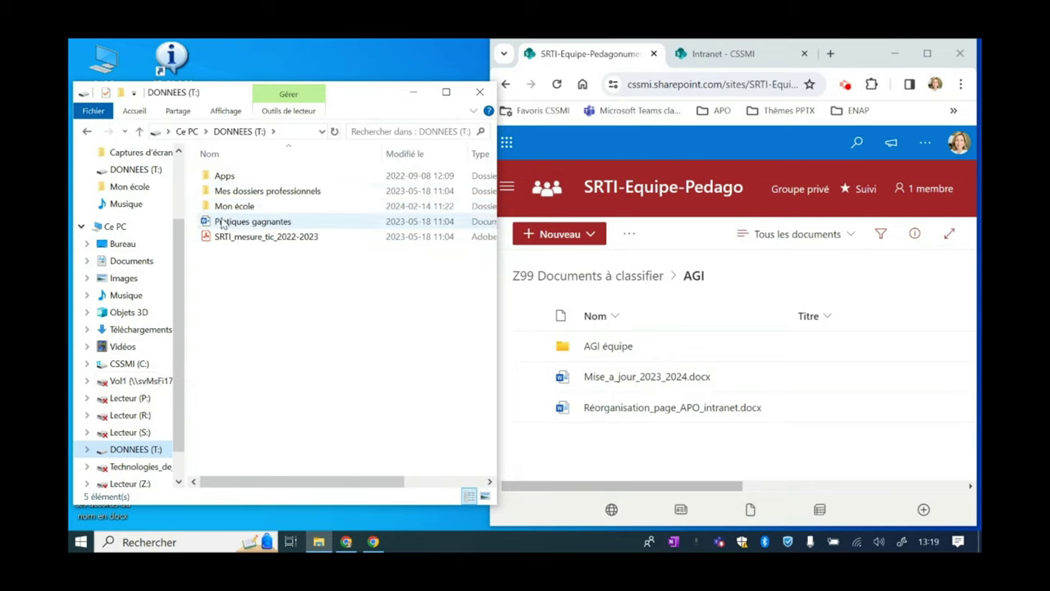
{"action": "mouse_move", "coordinate": [219, 211]}
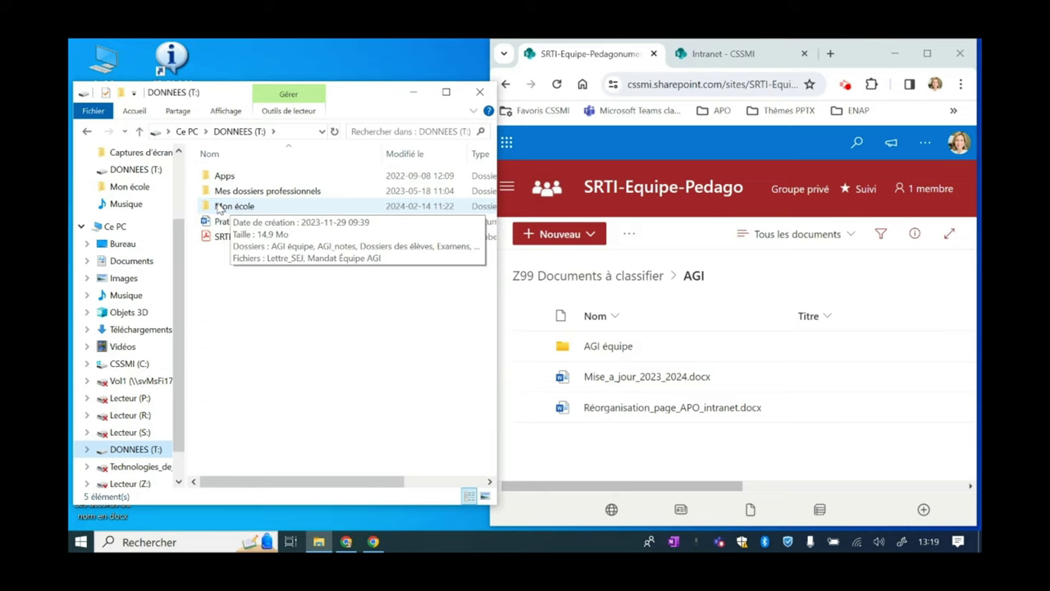
{"action": "double_click", "coordinate": [215, 207]}
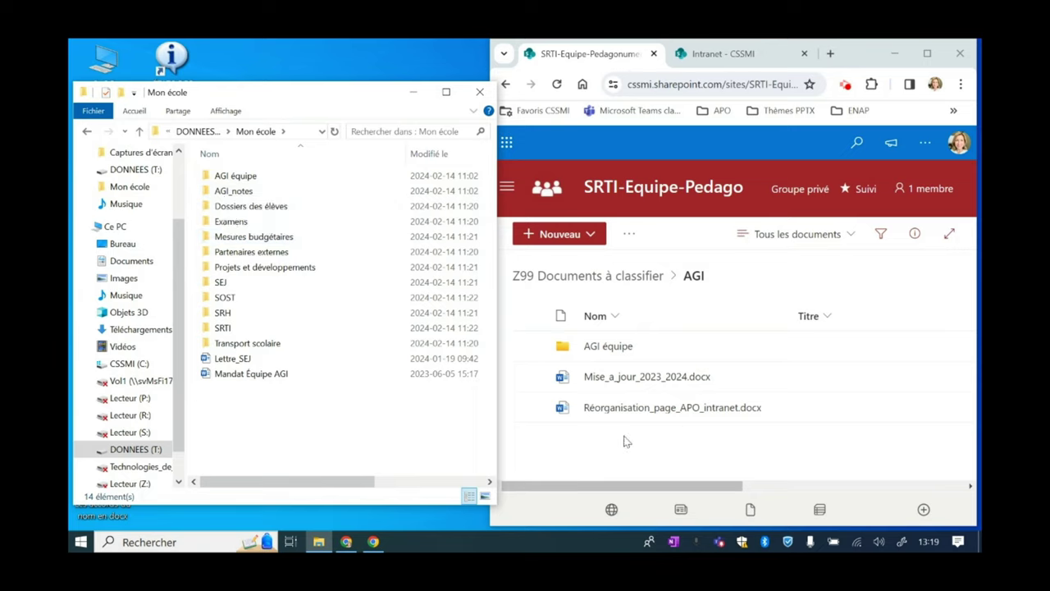
Look inside the local AGI_notes folder, and upload that folder from Mon école to the AGI folder in SharePoint.
{"action": "double_click", "coordinate": [235, 192]}
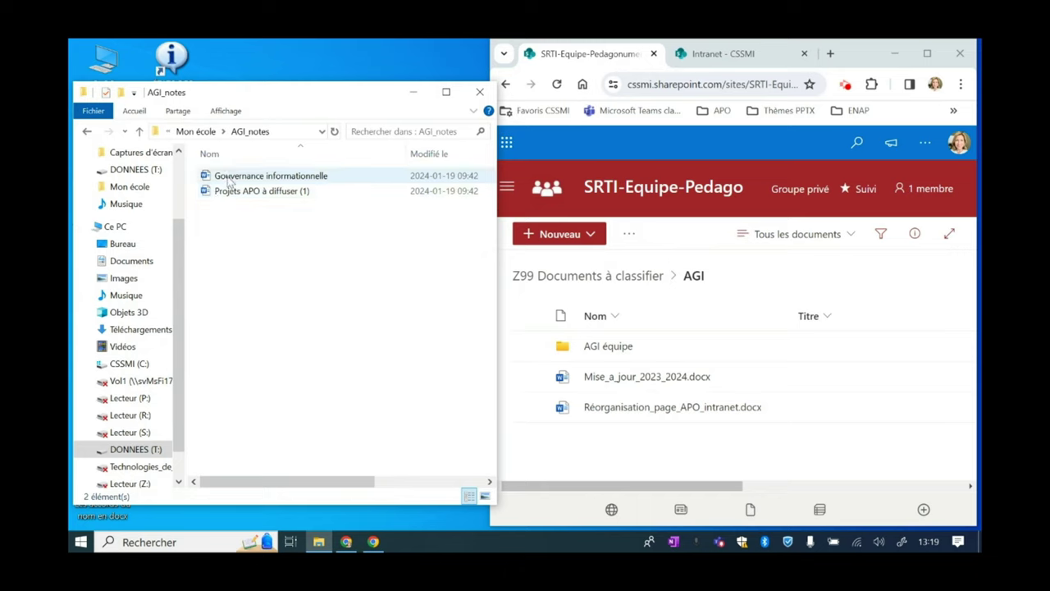
{"action": "left_click", "coordinate": [195, 131]}
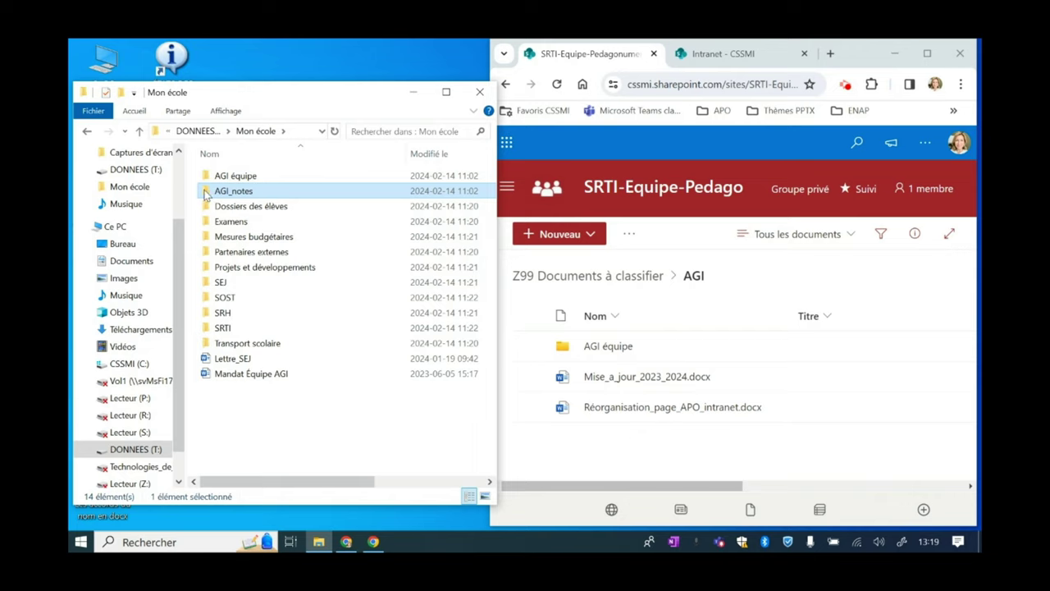
{"action": "left_click_drag", "start_coordinate": [206, 194], "coordinate": [710, 457]}
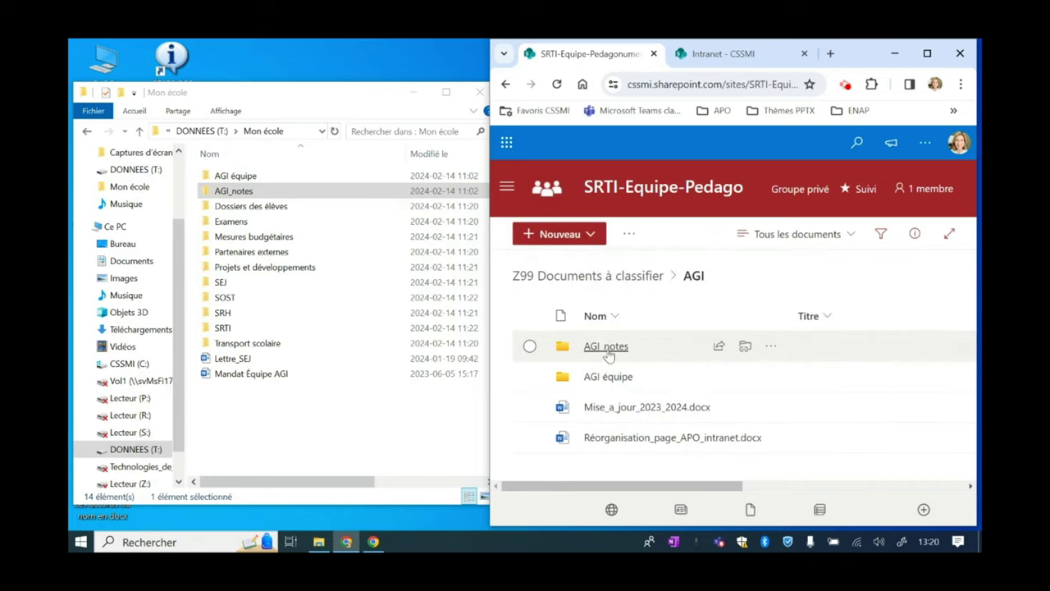
Check the contents of the uploaded AGI_notes folder in SharePoint, and delete the local AGI_notes folder from Mon école.
{"action": "left_click", "coordinate": [607, 349]}
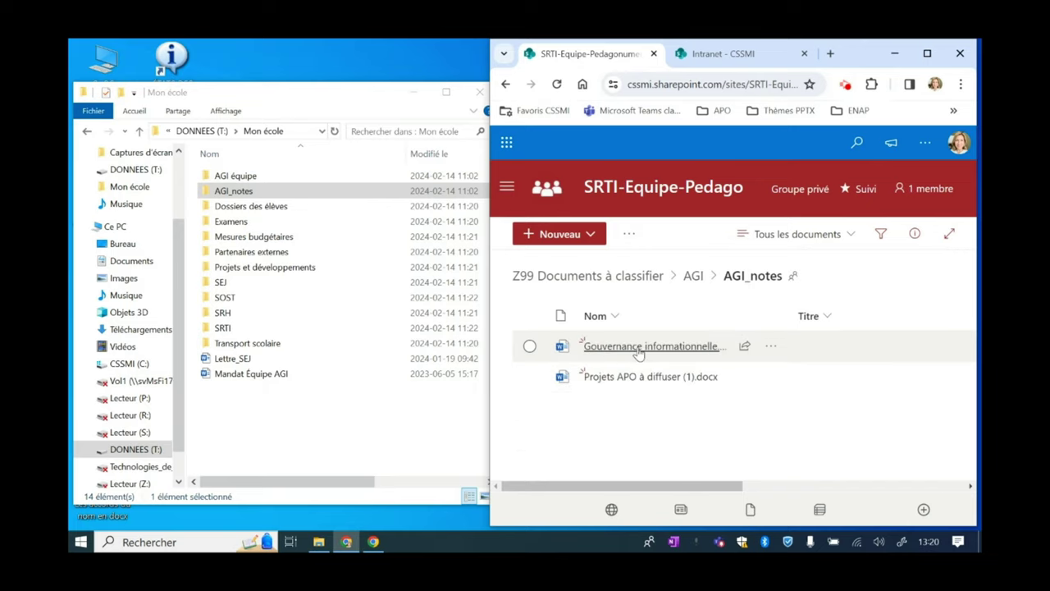
{"action": "left_click", "coordinate": [693, 275]}
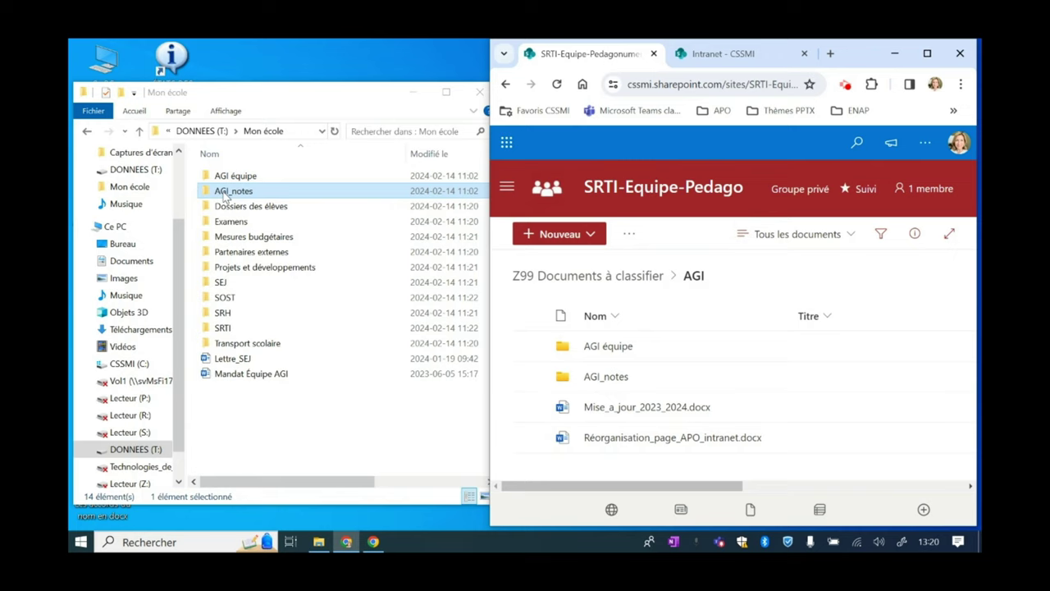
{"action": "right_click", "coordinate": [224, 194]}
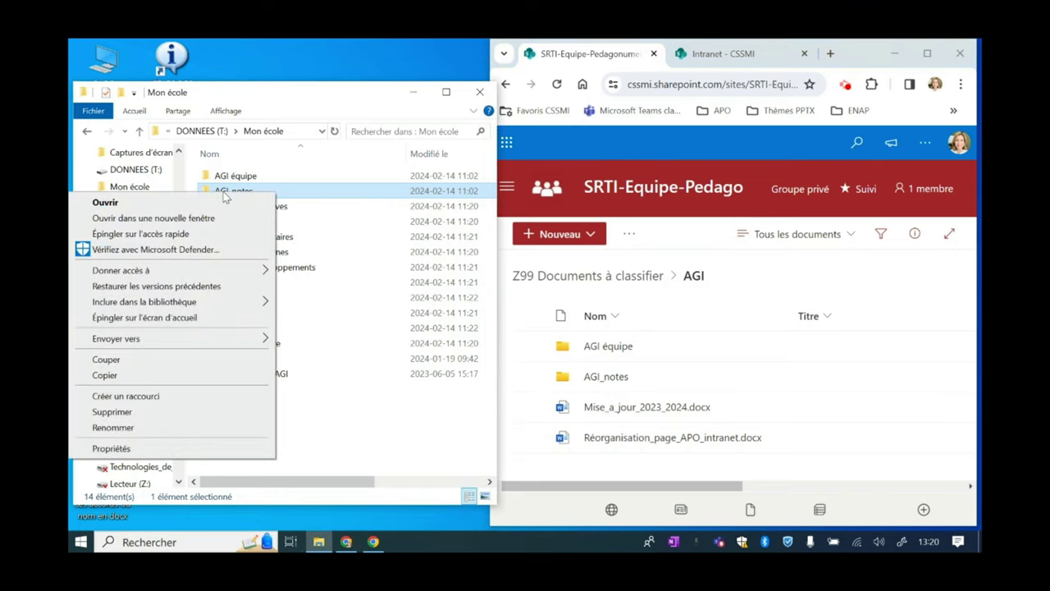
{"action": "left_click", "coordinate": [113, 412]}
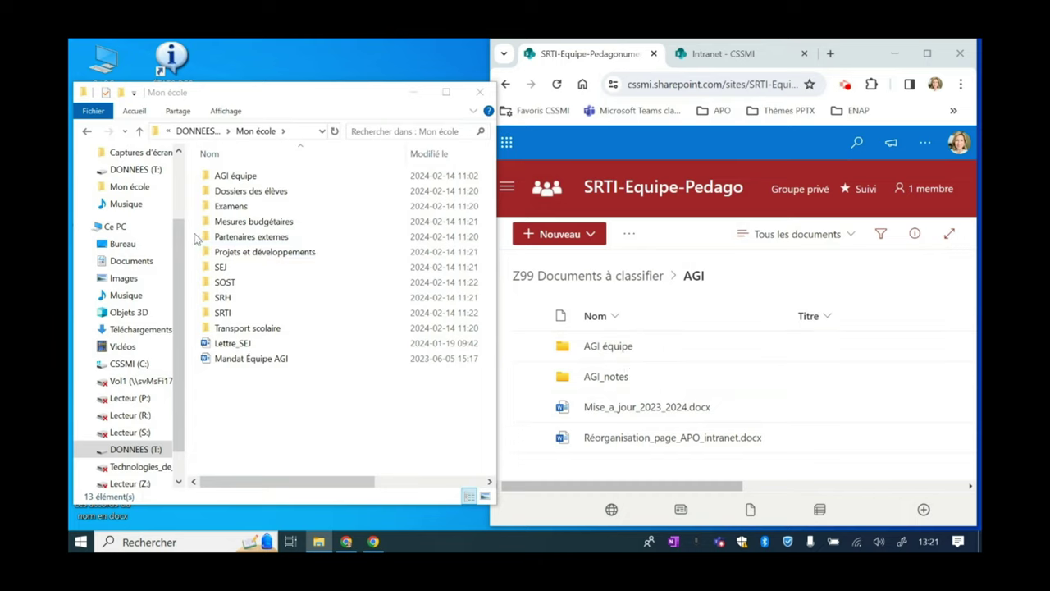
Upload the Partenaires externes, Projets et développements and SEJ folders into AGI_notes in SharePoint, and delete their local copies from Mon école.
{"action": "left_click_drag", "start_coordinate": [196, 231], "coordinate": [601, 377]}
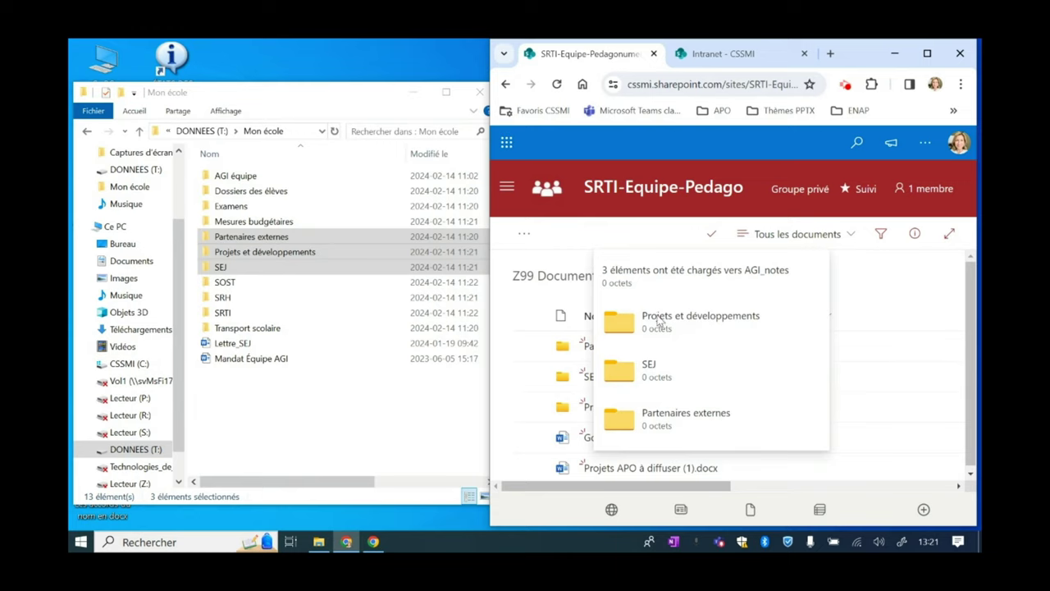
{"action": "right_click", "coordinate": [275, 257]}
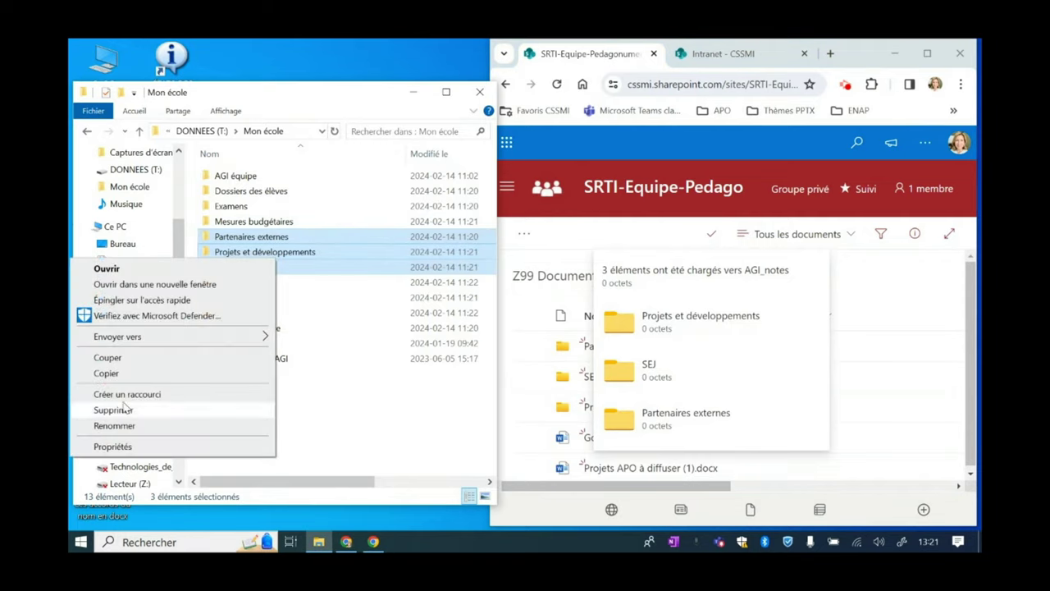
{"action": "left_click", "coordinate": [123, 409]}
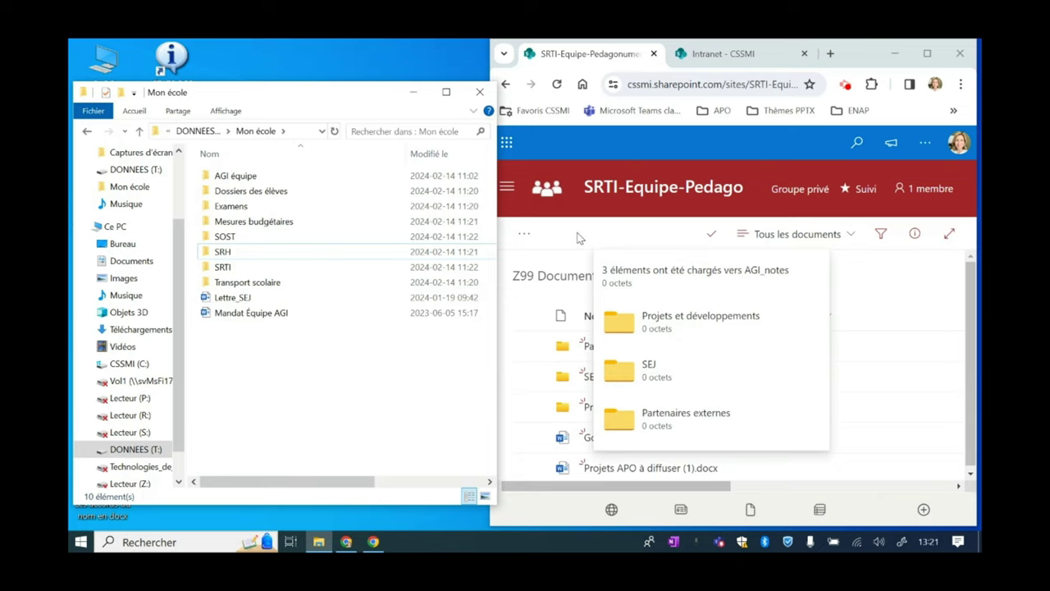
{"action": "left_click", "coordinate": [727, 64]}
{"action": "left_click", "coordinate": [604, 52]}
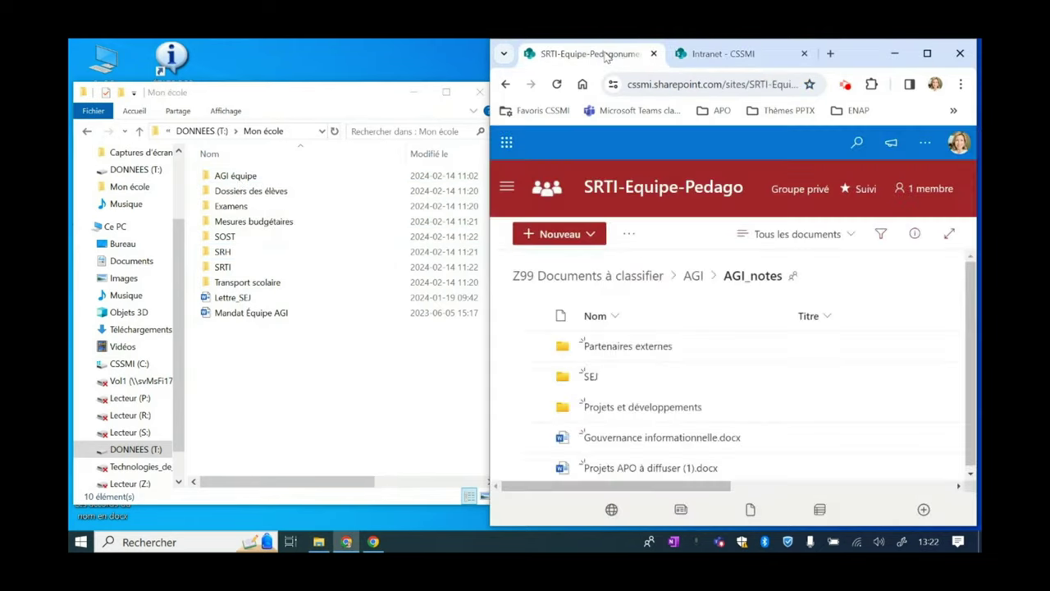